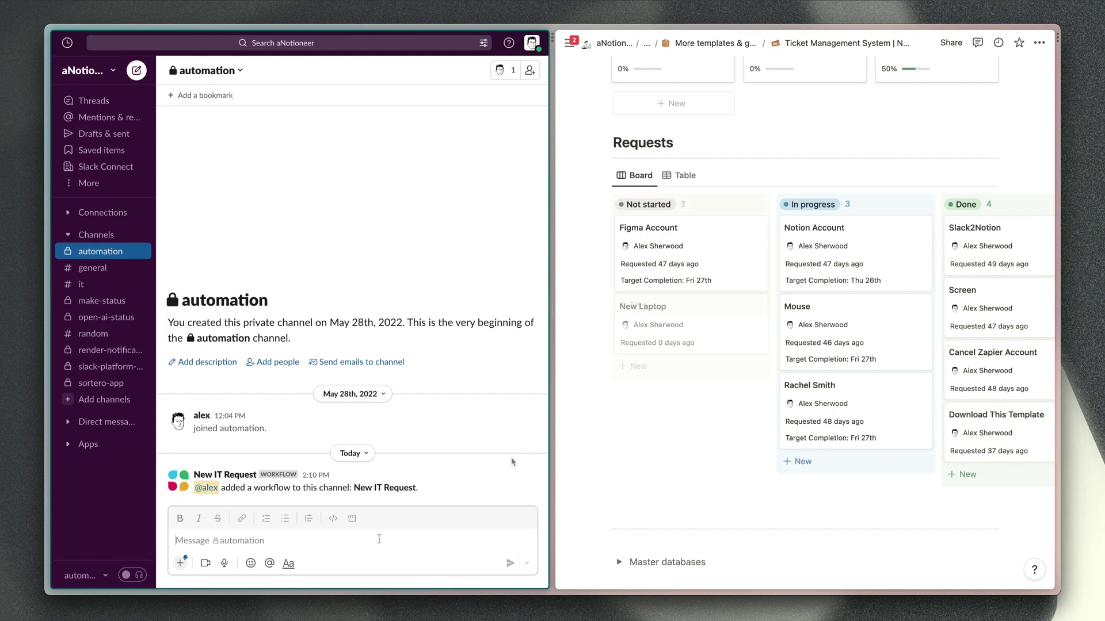
Find and launch the New IT Request workflow shortcut from the automation channel's message box.
click(380, 539)
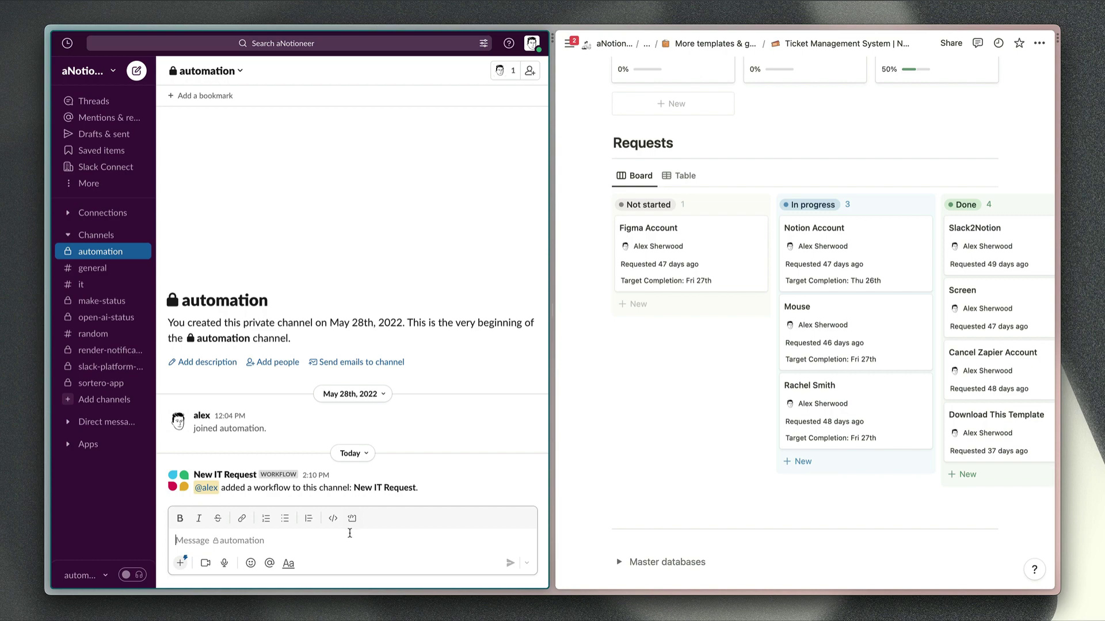
key(slash)
text(new)
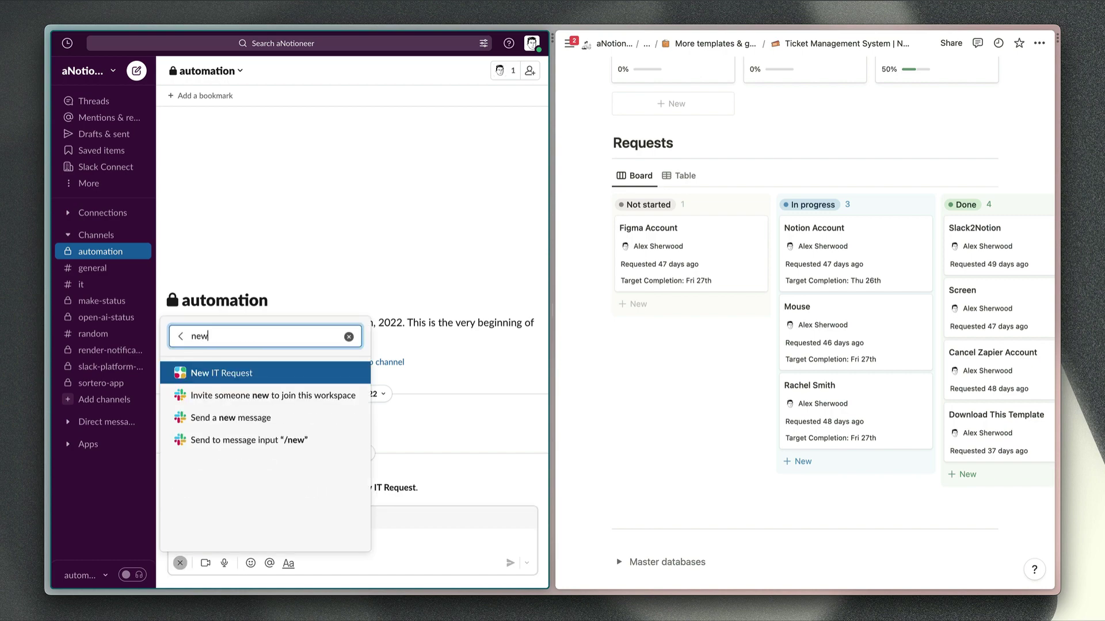
key(Escape)
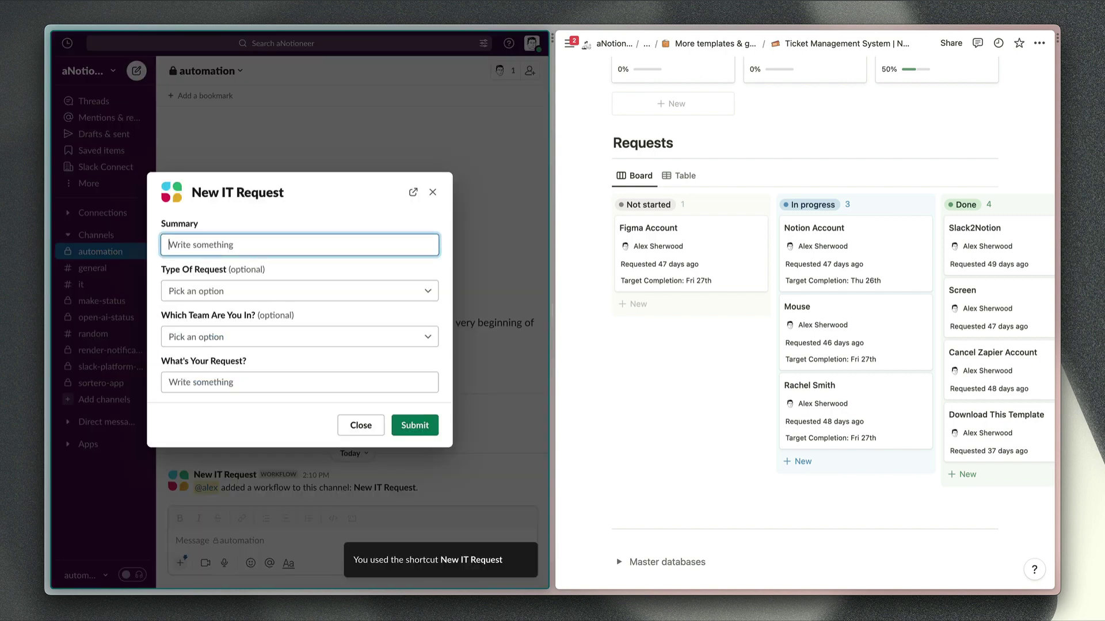
Submit the IT request with summary "New Laptop", type New Equipment, team Marketing and request "MacBook Pro".
text(New Laptop)
key(Tab)
key(Down)
key(Return)
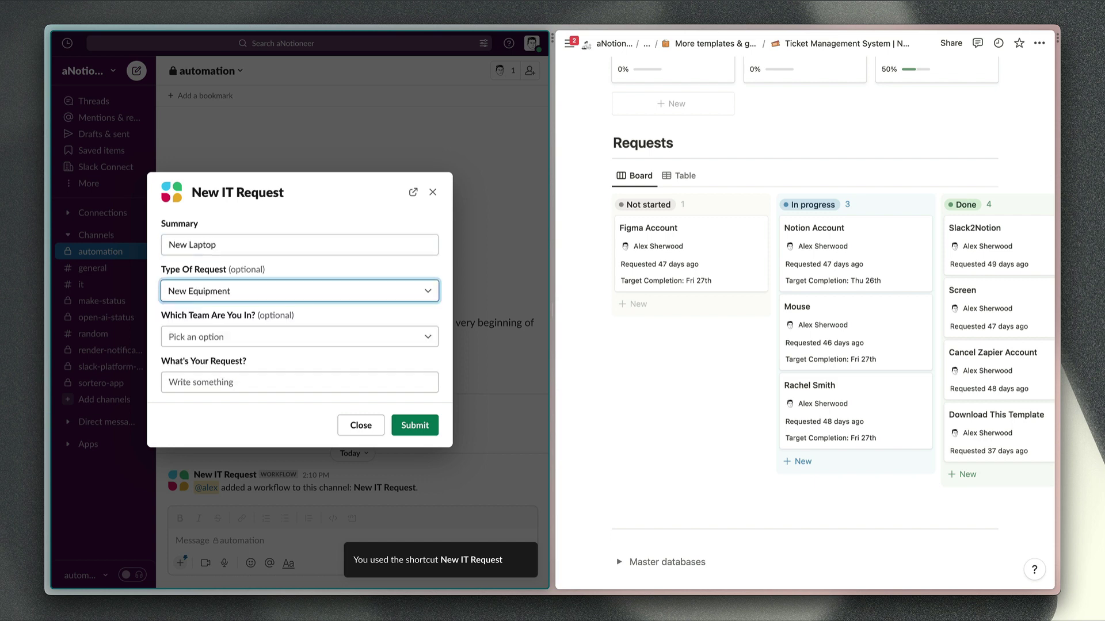
key(Tab)
key(Down)
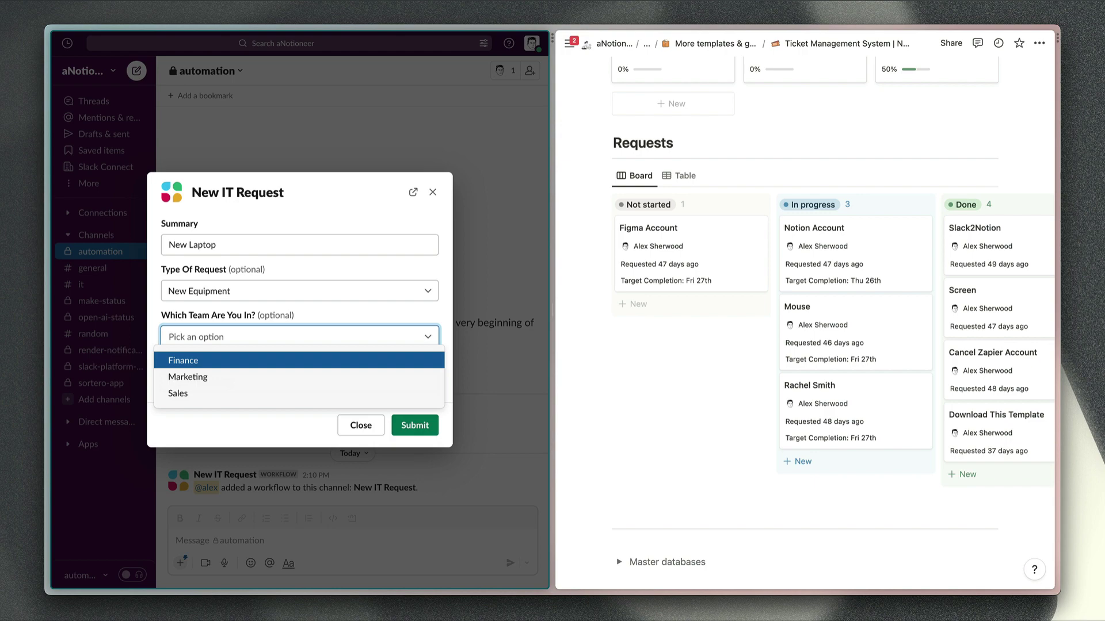
key(Down)
key(Return)
key(Tab)
text(M)
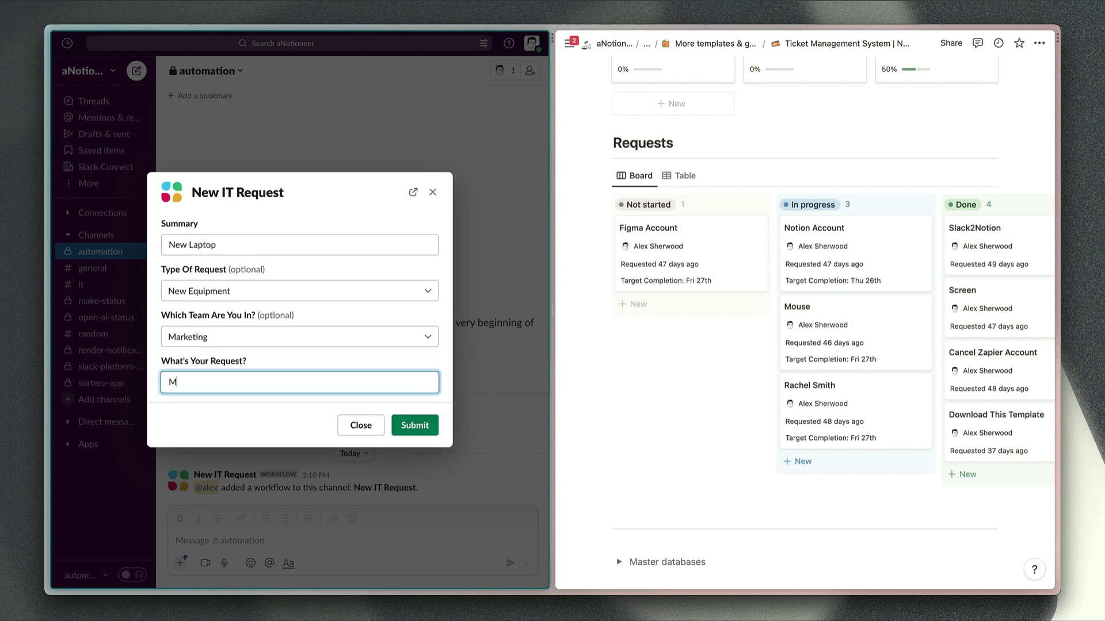
text(acBook Pro)
key(Return)
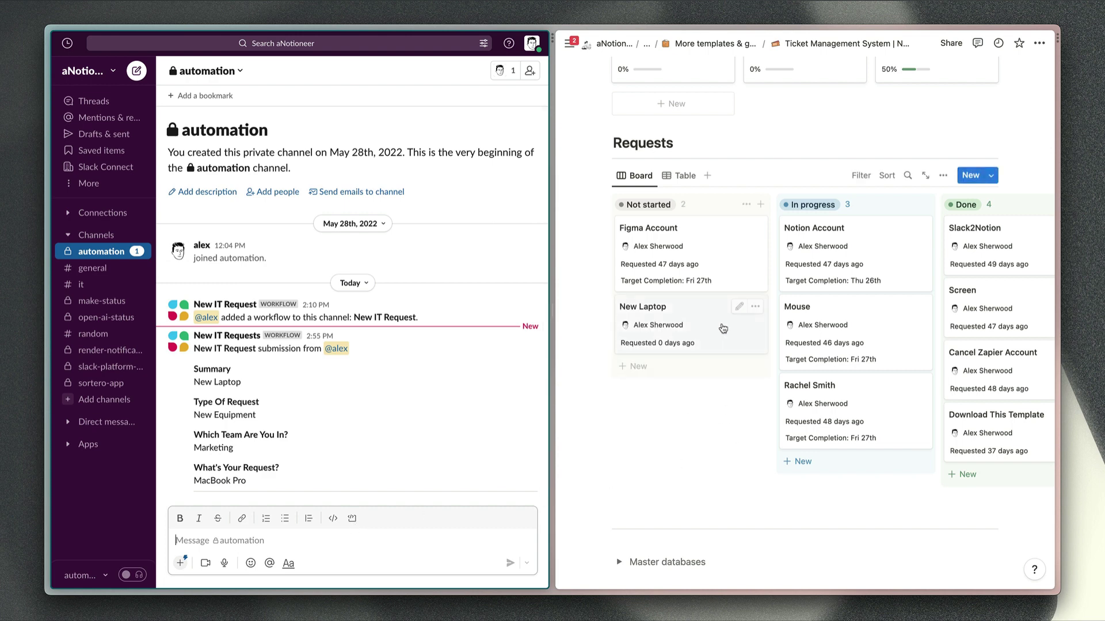
Examine the properties of the New Laptop ticket on the Notion Requests board, then close it.
click(718, 325)
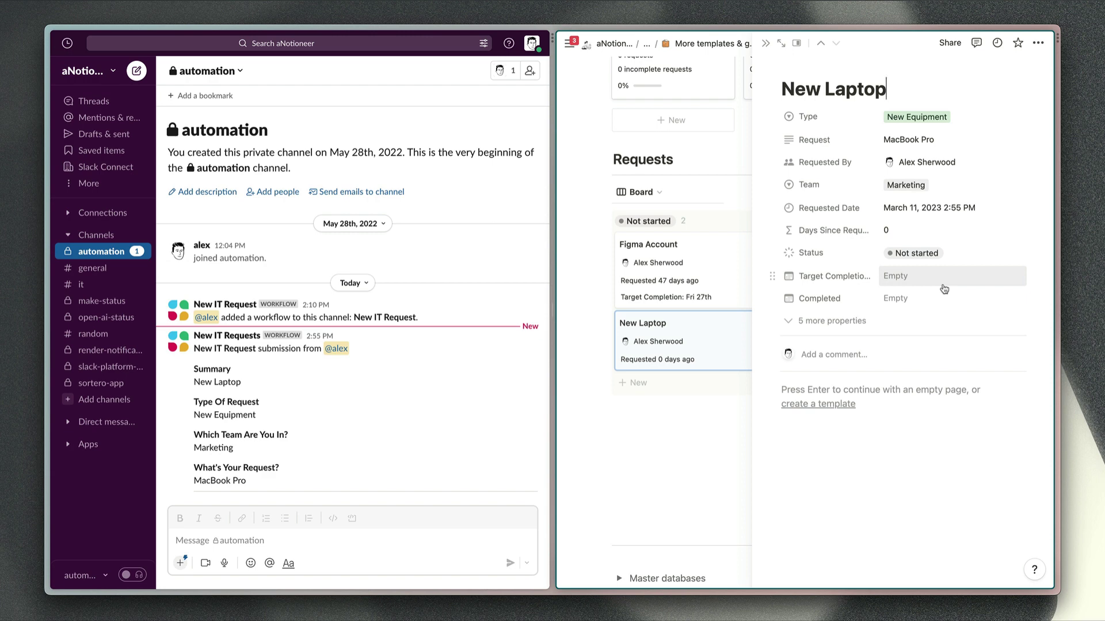
key(Escape)
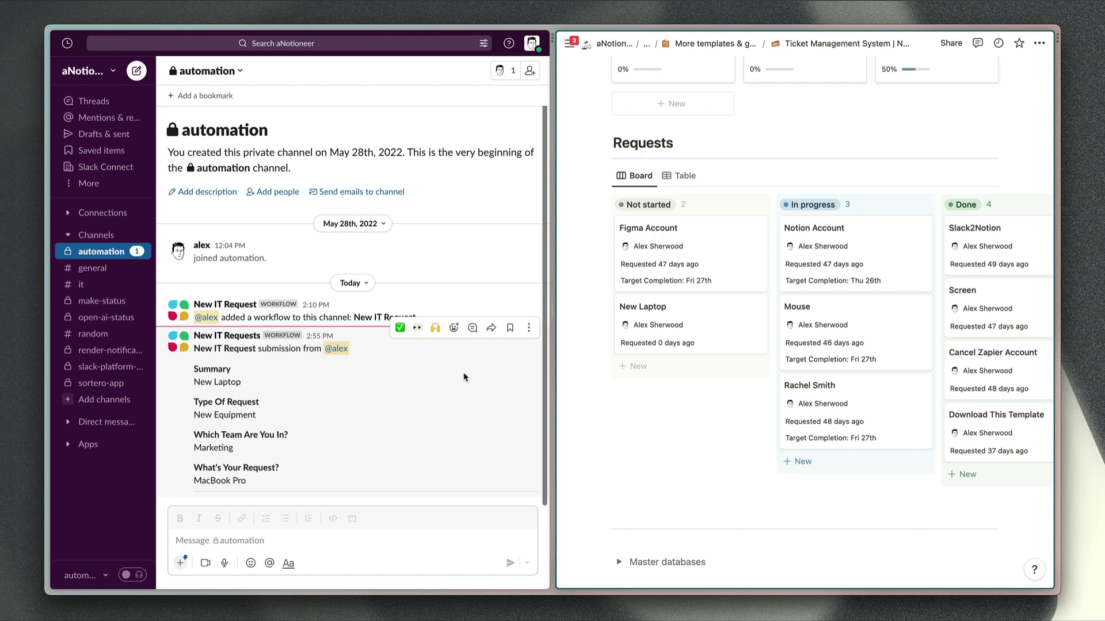
click(472, 328)
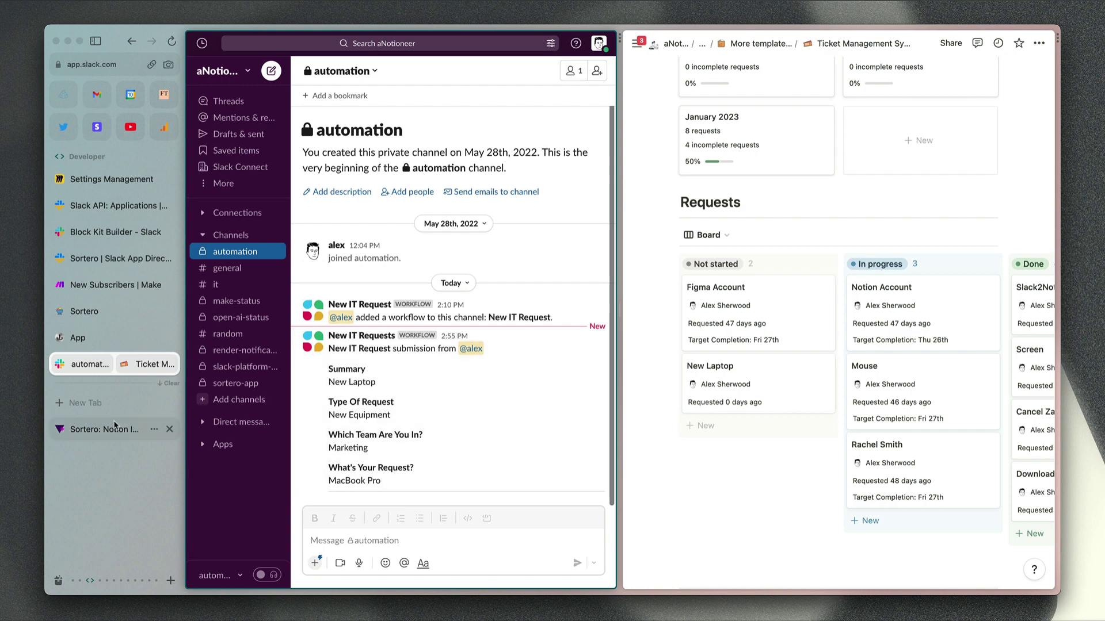
Submit the customer ID in the Sortero: Notion Integration form and accept the permissions Sortero requests in Notion.
click(133, 429)
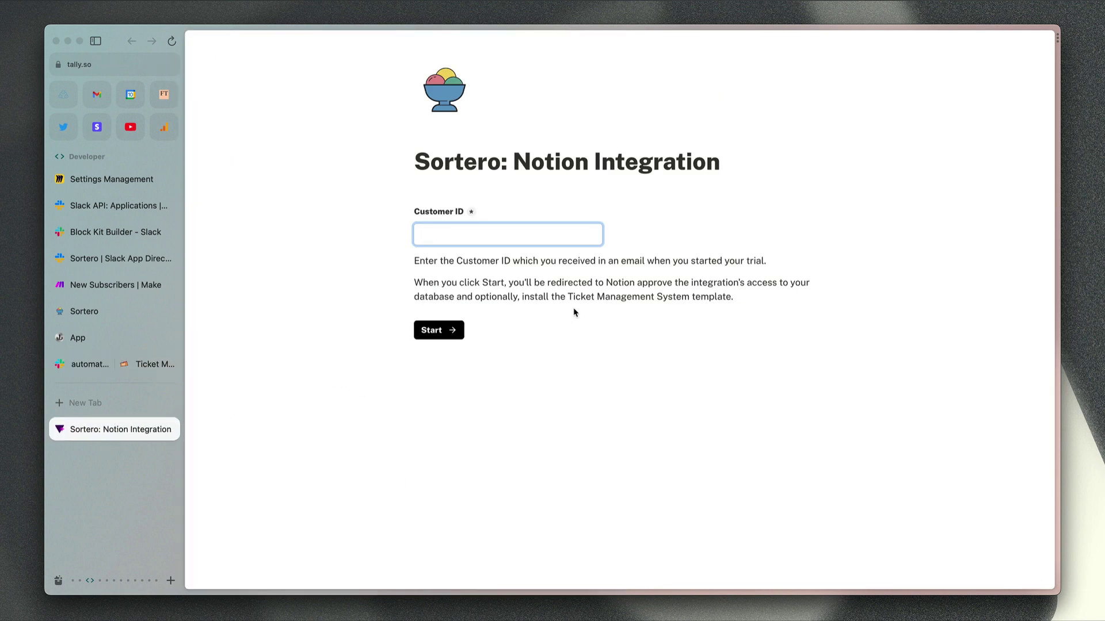
text(demo)
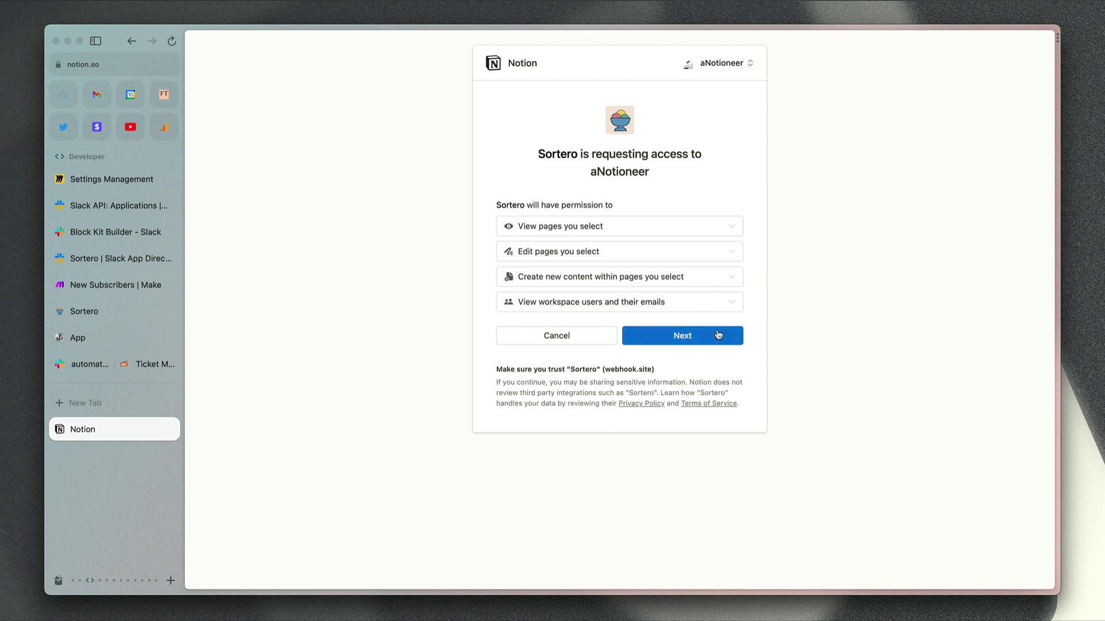
click(718, 334)
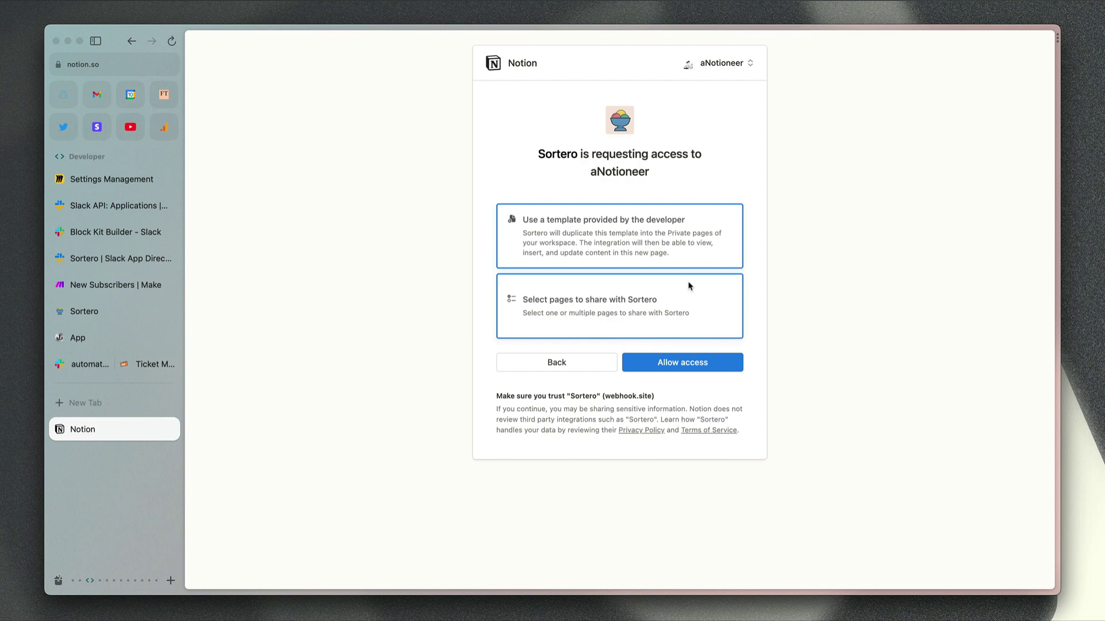
Review the top of the Ticket Management System template page and return to the Notion authorization page.
click(145, 367)
scroll(825, 236, up, 10)
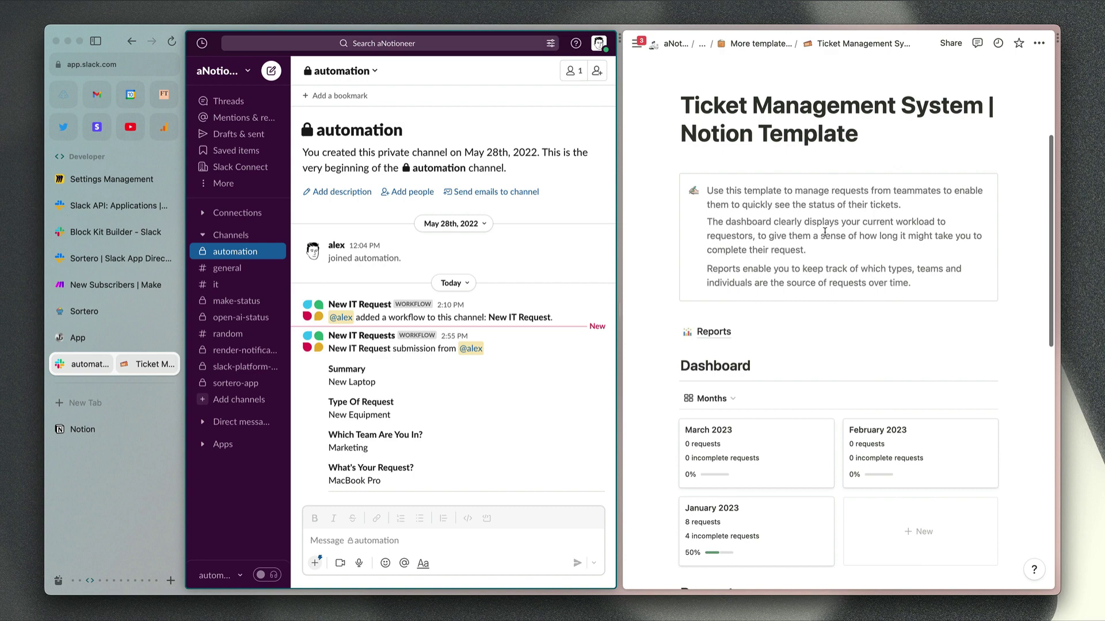
scroll(825, 233, up, 2)
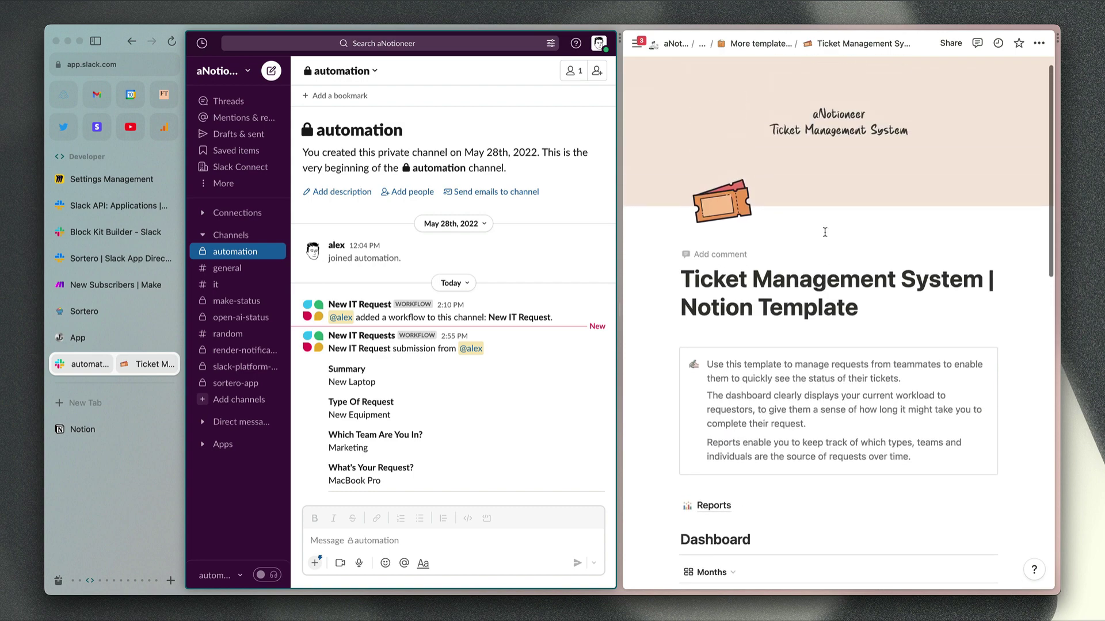
click(85, 429)
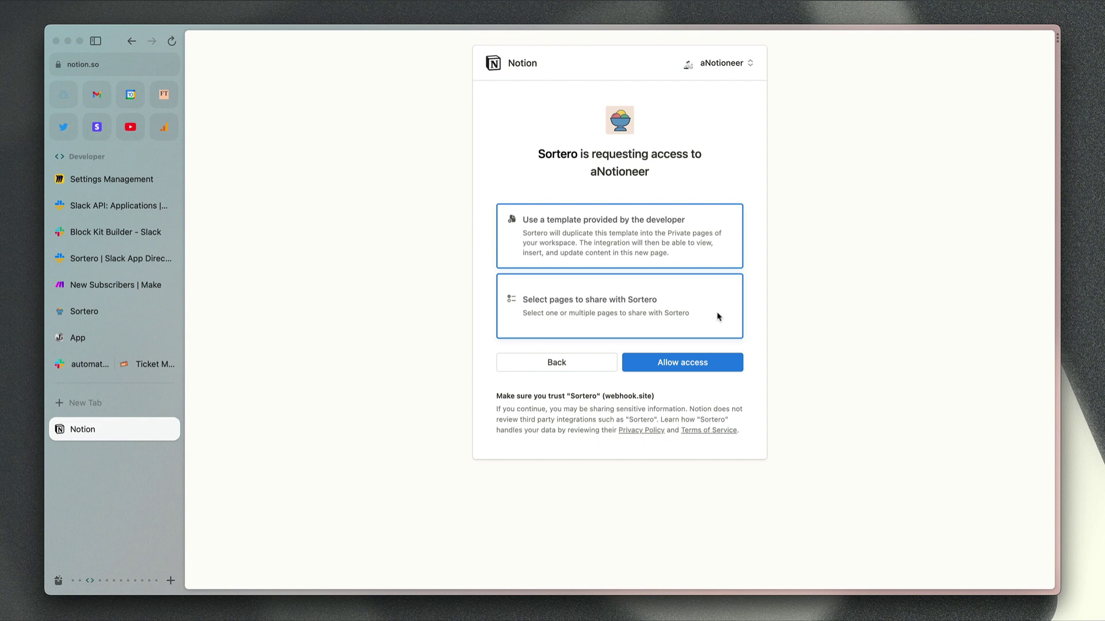
Choose to share selected pages with Sortero and allow access to the Ticket Management System template and Sortero pages.
click(718, 316)
click(718, 363)
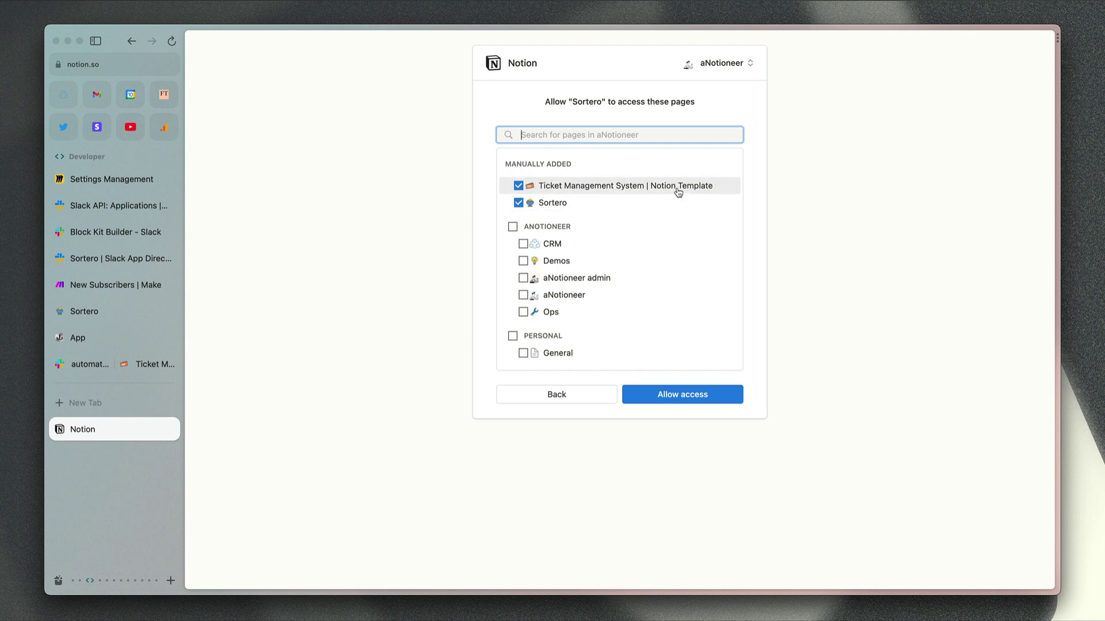
click(697, 393)
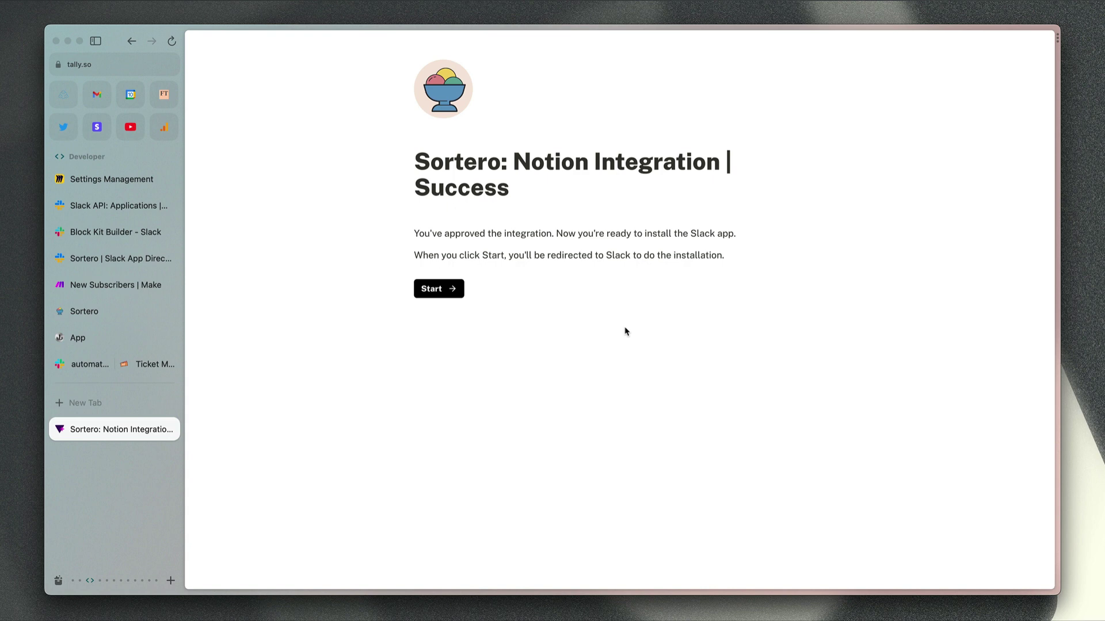
Start the Slack app installation and allow Sortero to access the aNotioneer Slack workspace.
click(452, 289)
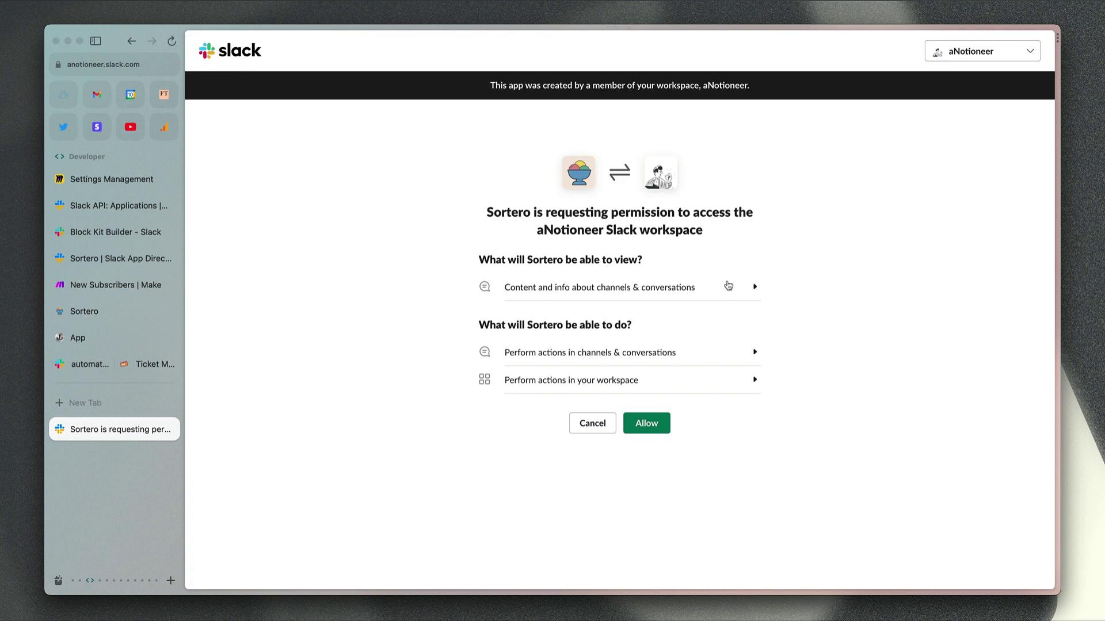
click(728, 285)
click(734, 286)
click(733, 286)
click(731, 287)
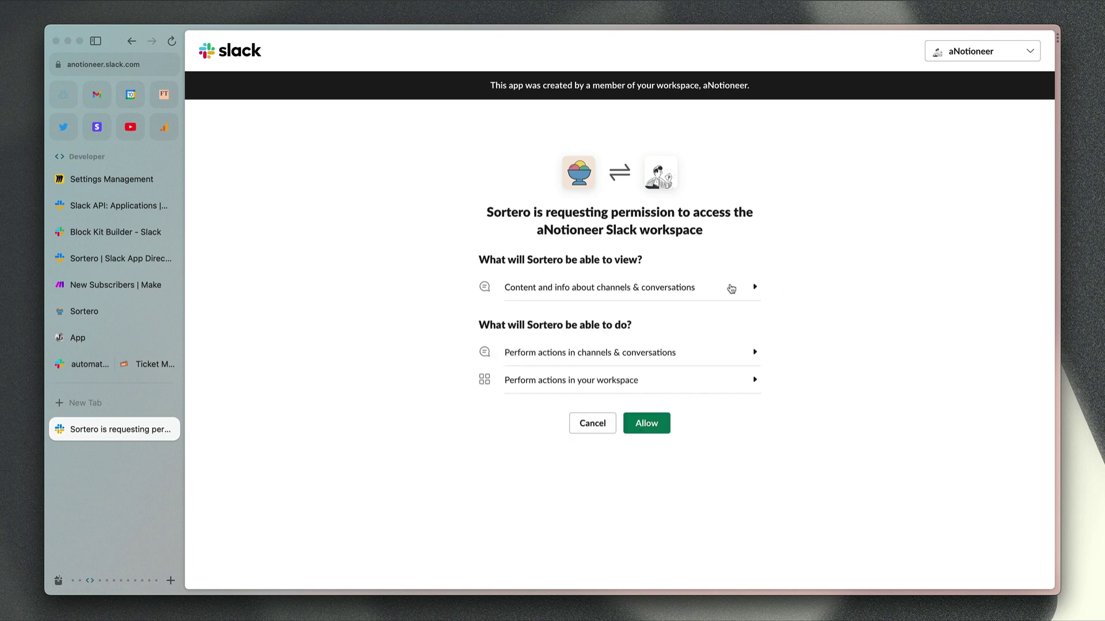
click(655, 430)
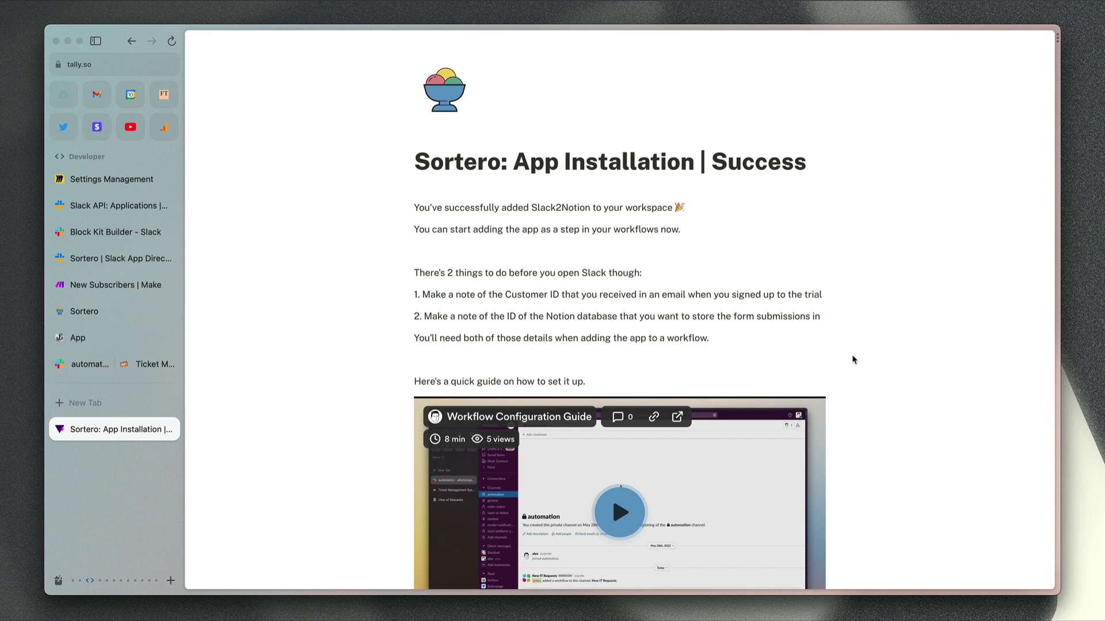
Look over the installation success page, then switch back to Slack and open Workflow Builder.
scroll(853, 360, down, 3)
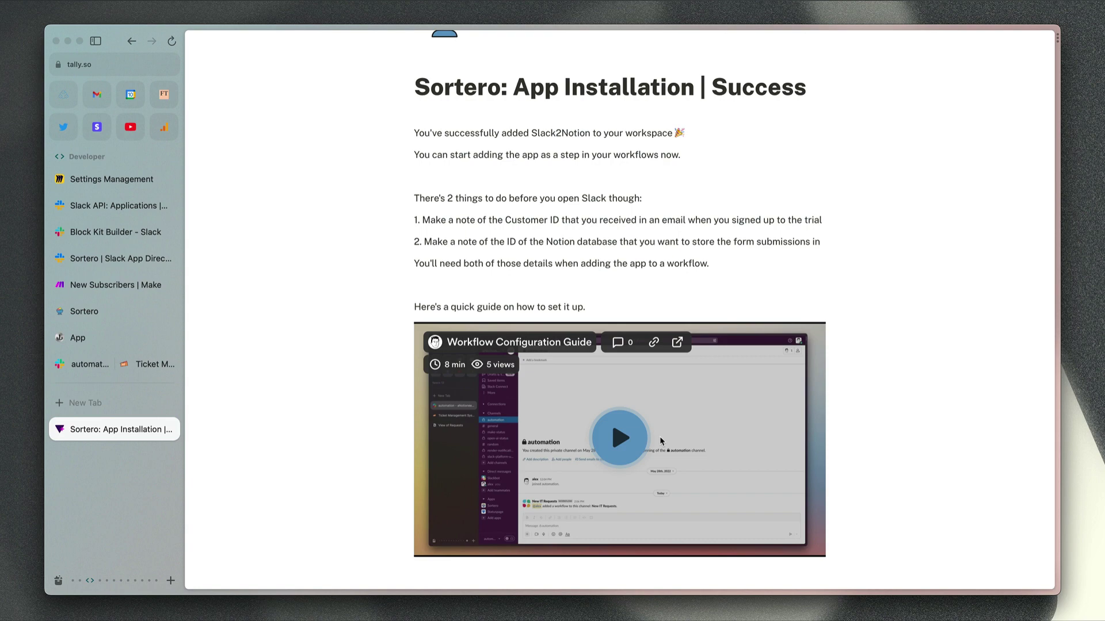
click(91, 368)
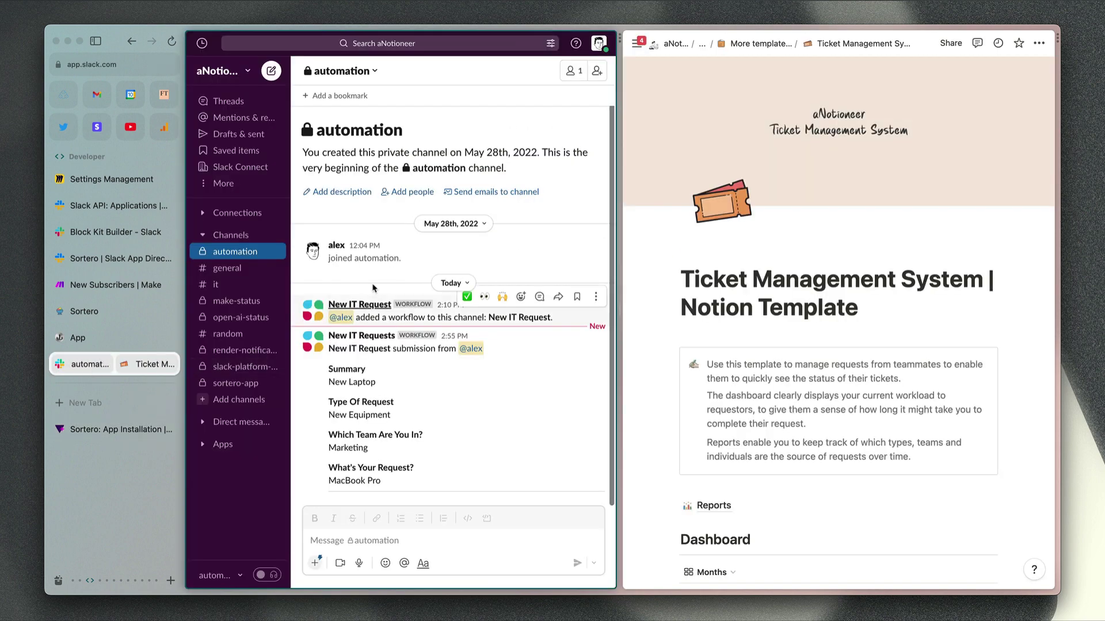
click(236, 70)
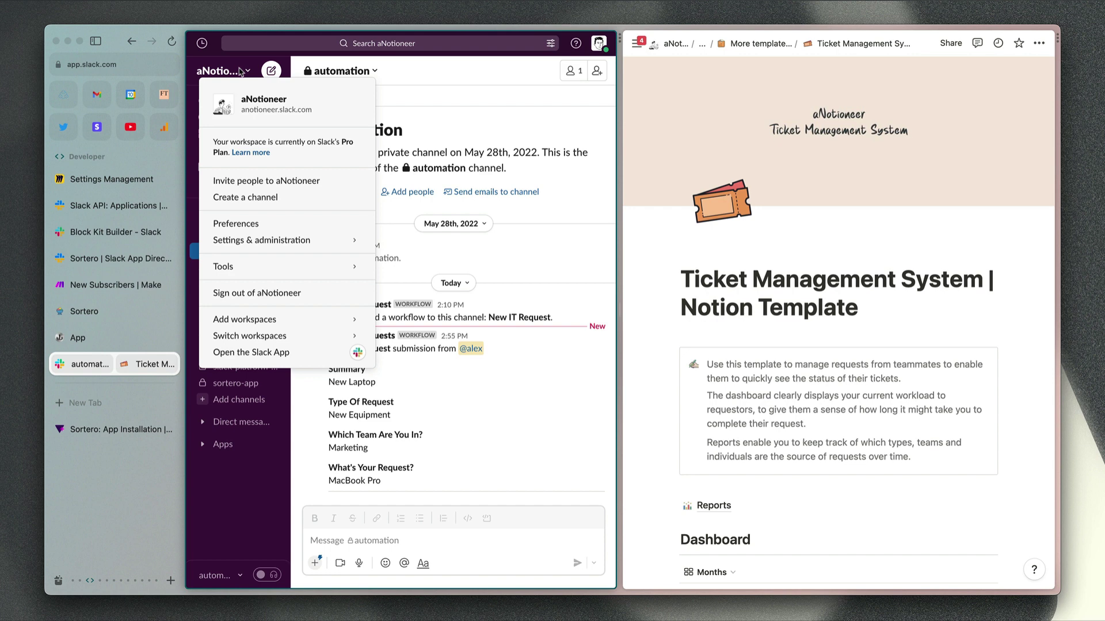
mouse_move(247, 321)
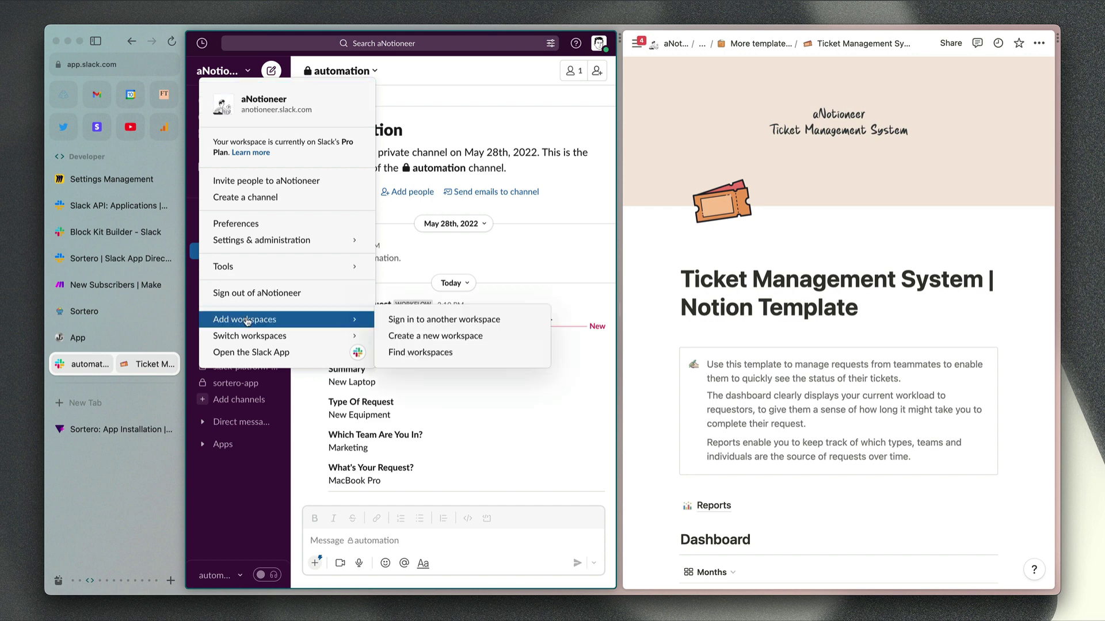
mouse_move(282, 270)
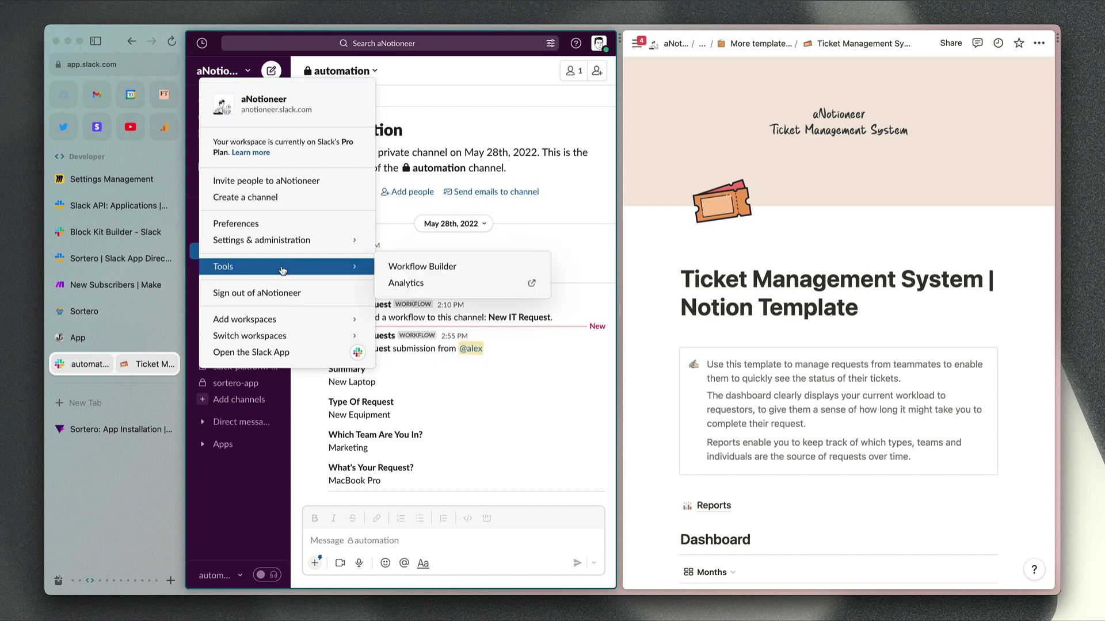
click(480, 268)
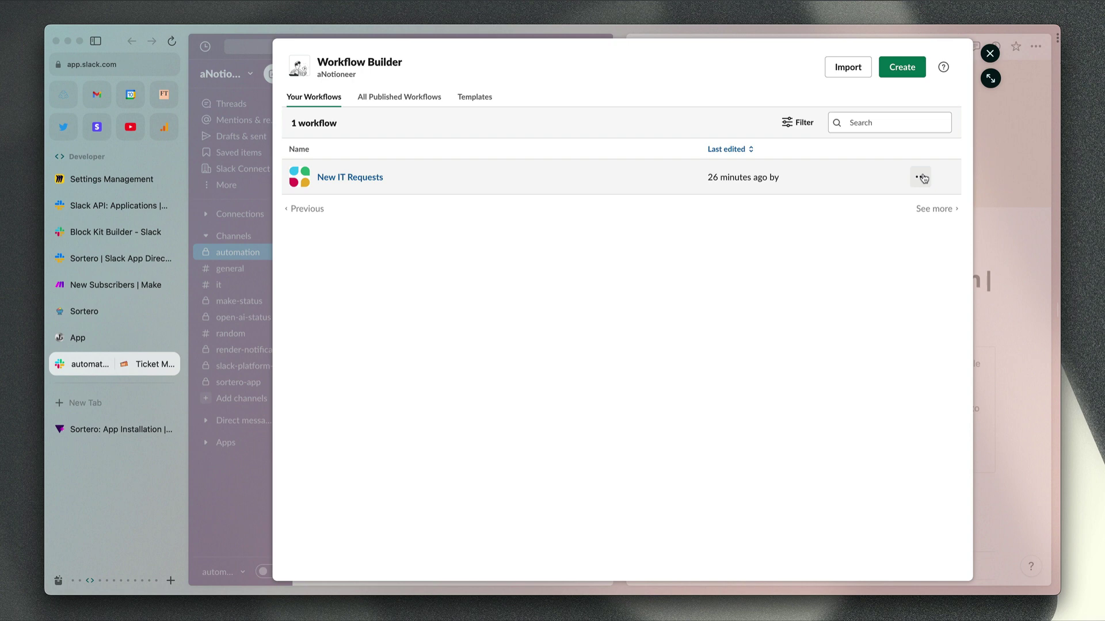
Create a new workflow named "New Equipment Request".
click(910, 73)
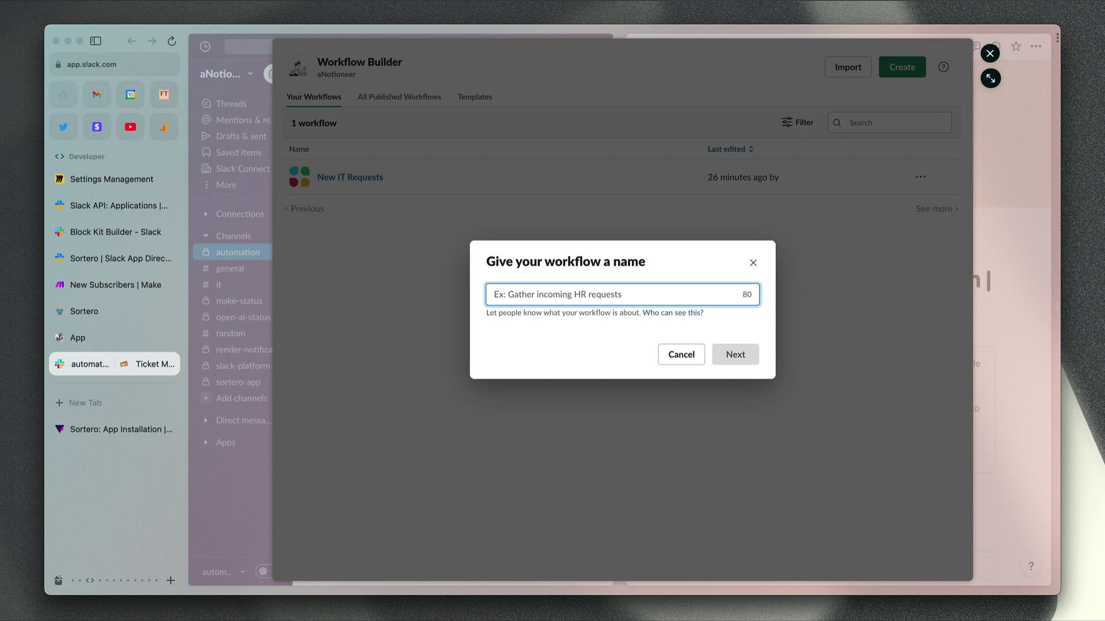
text(New Equi)
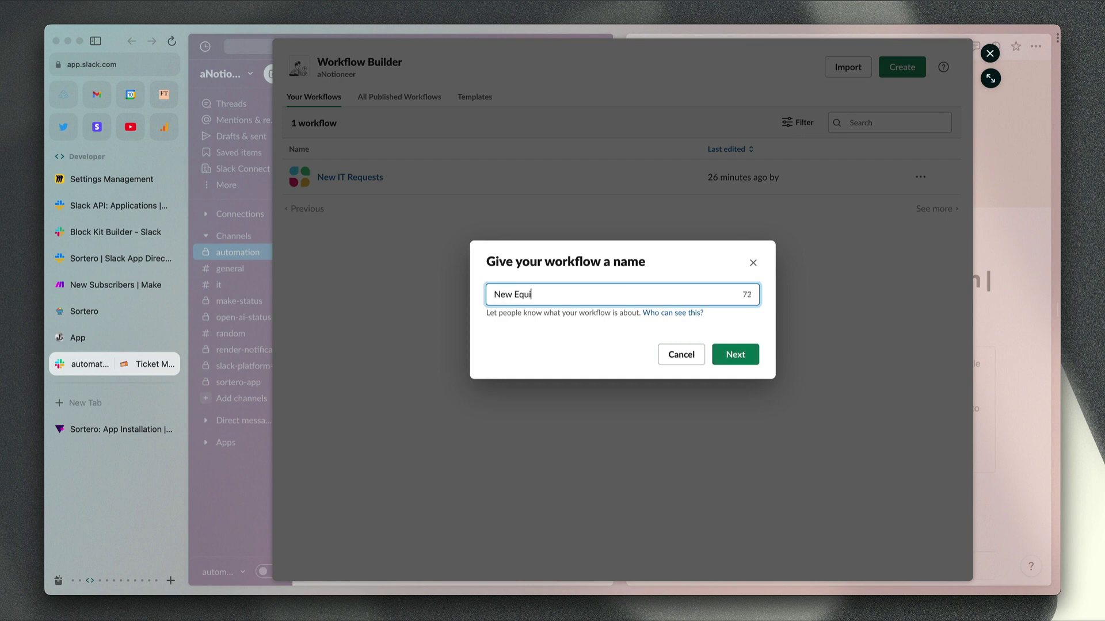
text(pment Request)
key(Return)
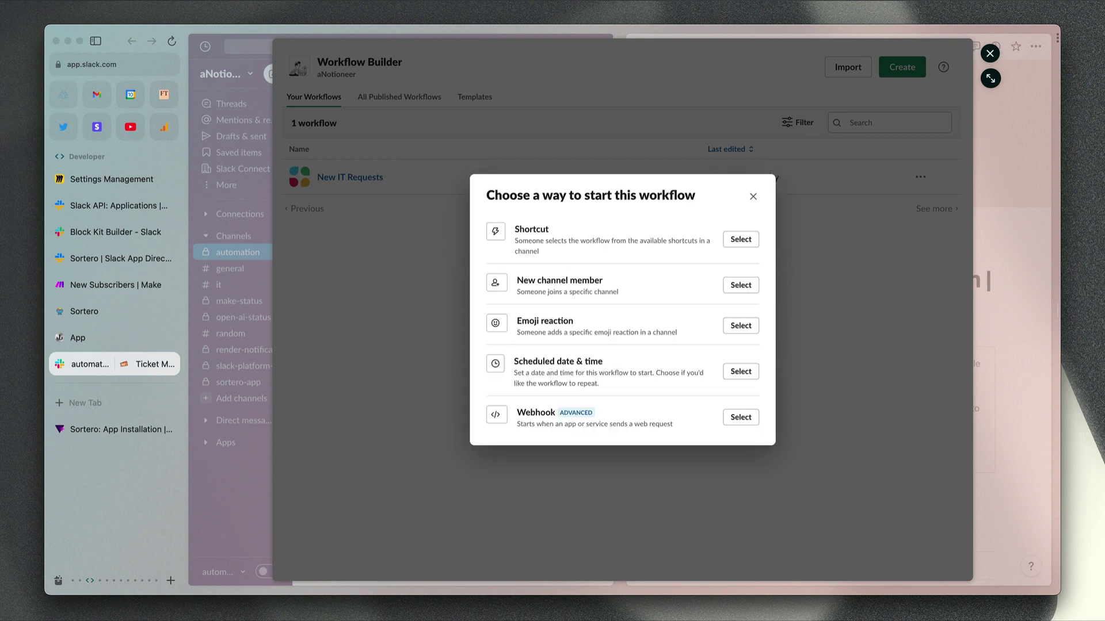
Set the workflow to start from a shortcut in the automation channel with the short name "New Equipment Request".
click(752, 239)
click(733, 252)
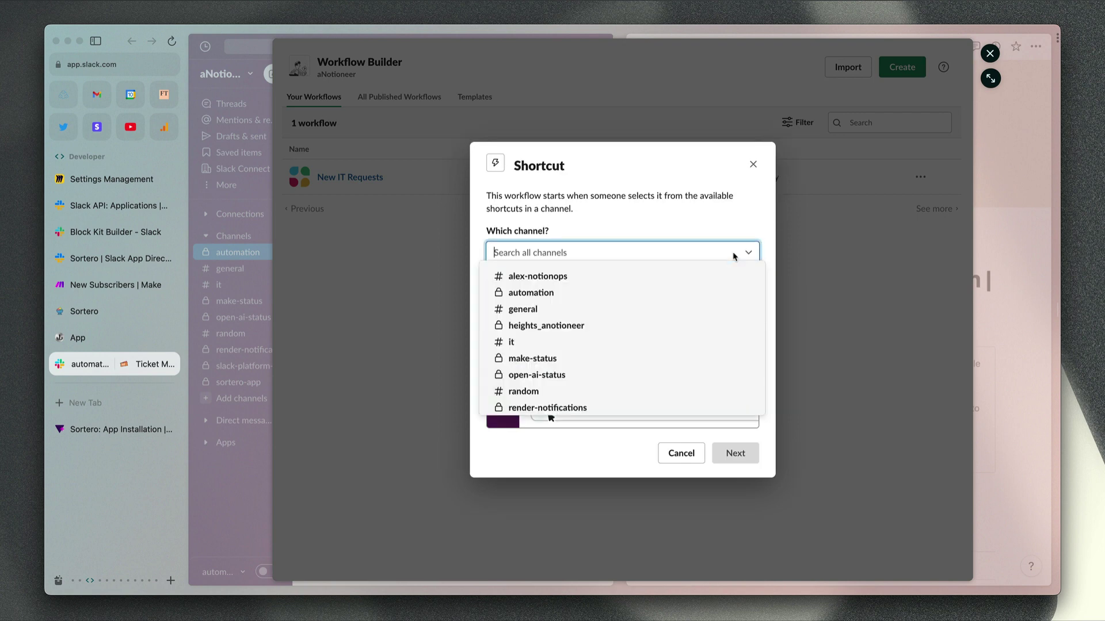
click(618, 294)
click(696, 299)
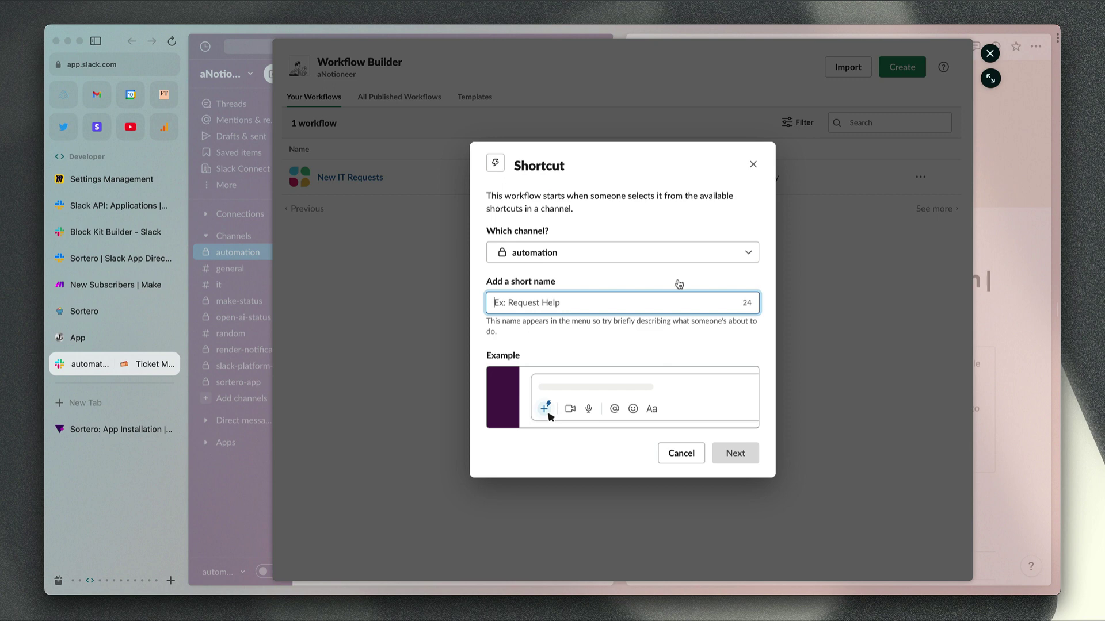
text(New)
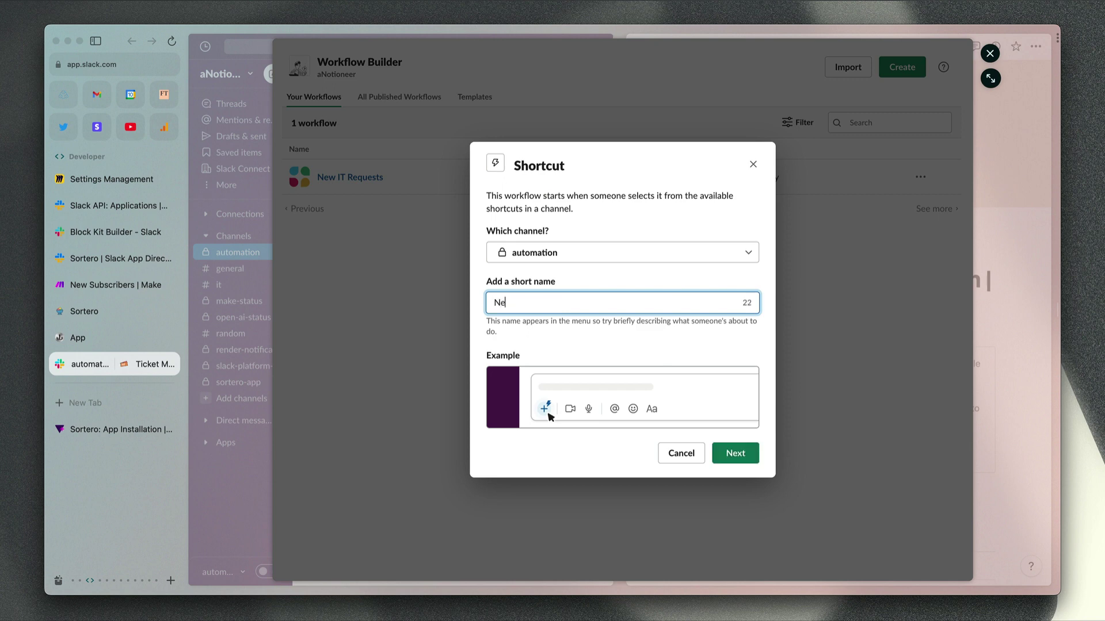
text( Equipment Request)
key(Return)
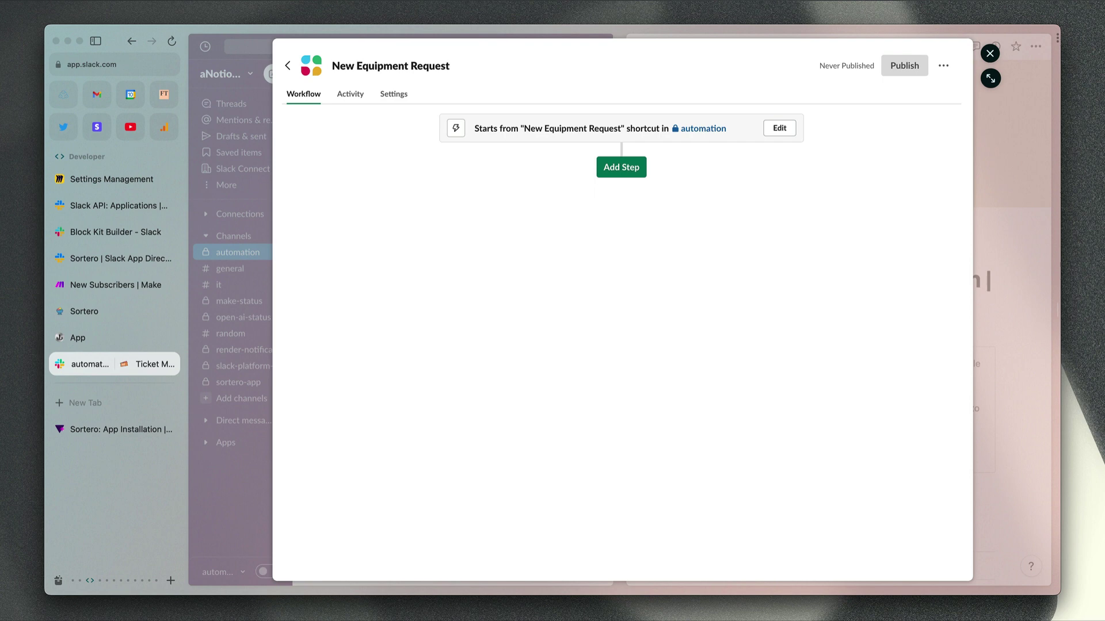
Add a Send a form step titled "New Equipment Request" with a required short-answer question "Summary".
click(633, 179)
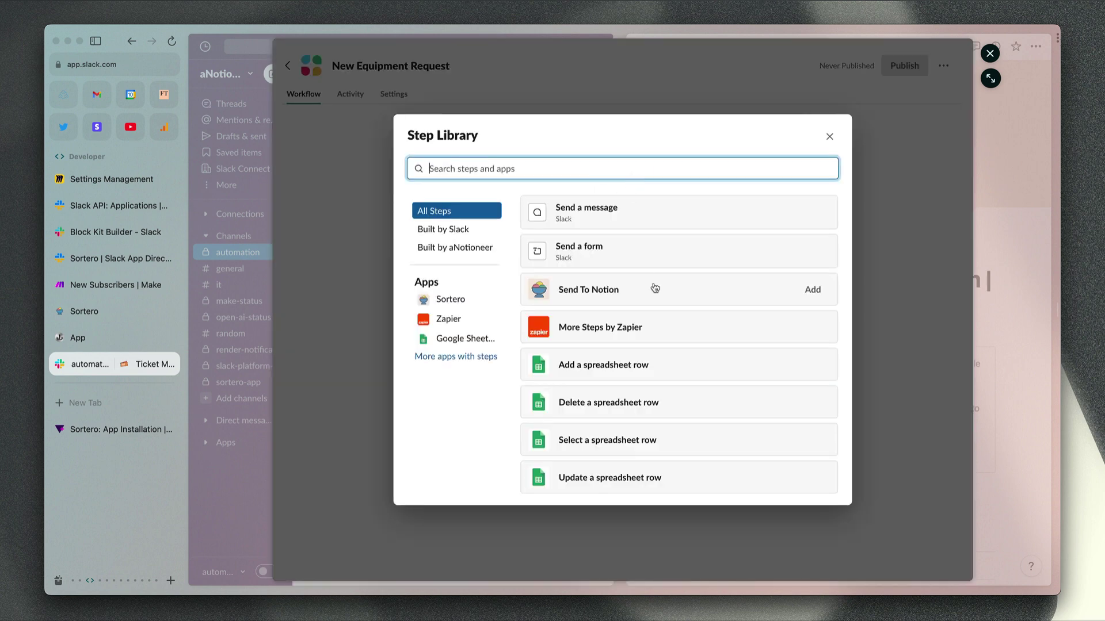
click(647, 250)
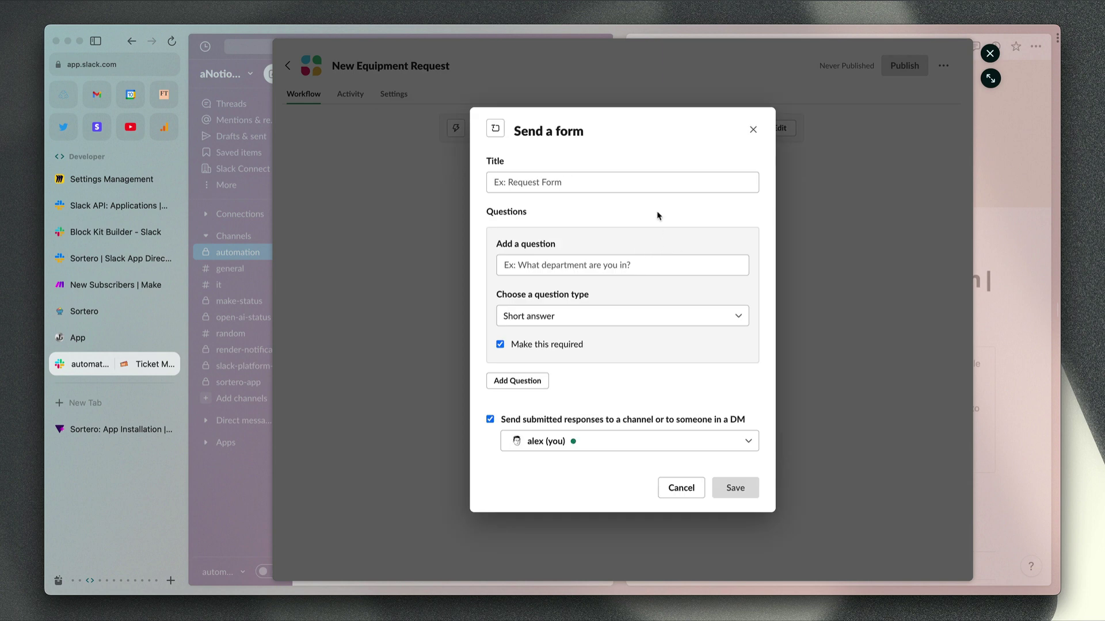
click(631, 177)
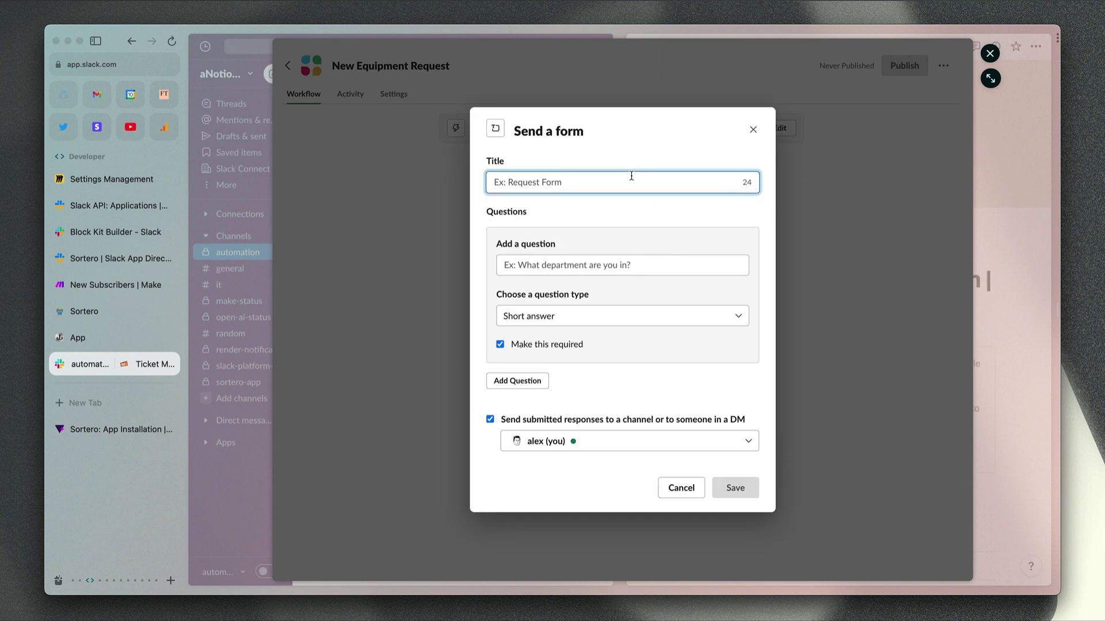
text(New Equipment Request)
key(Tab)
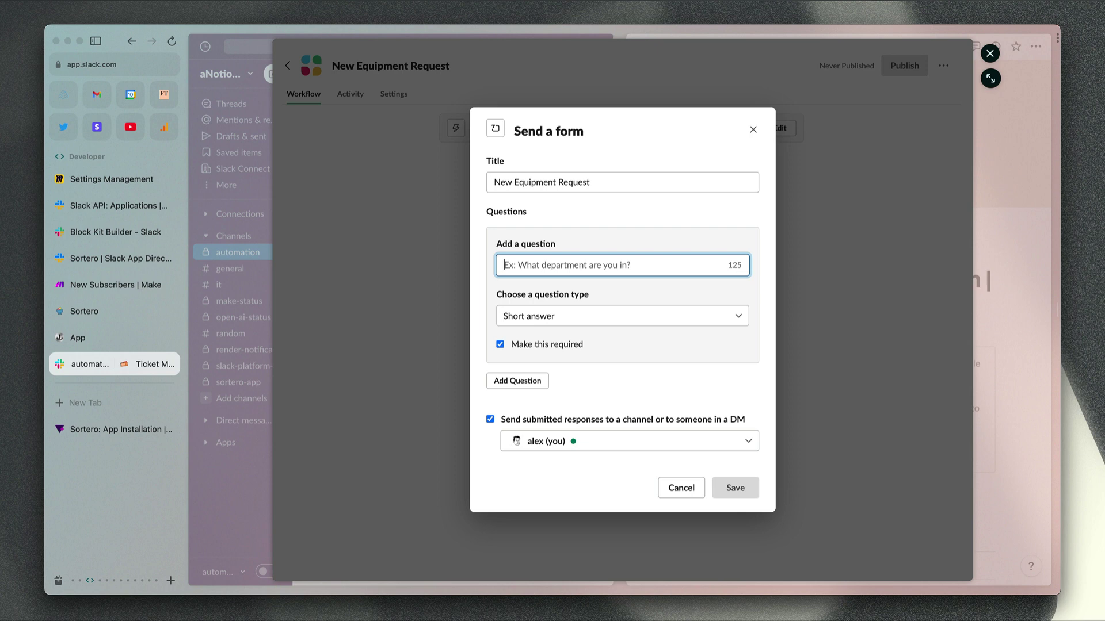
text(Summary)
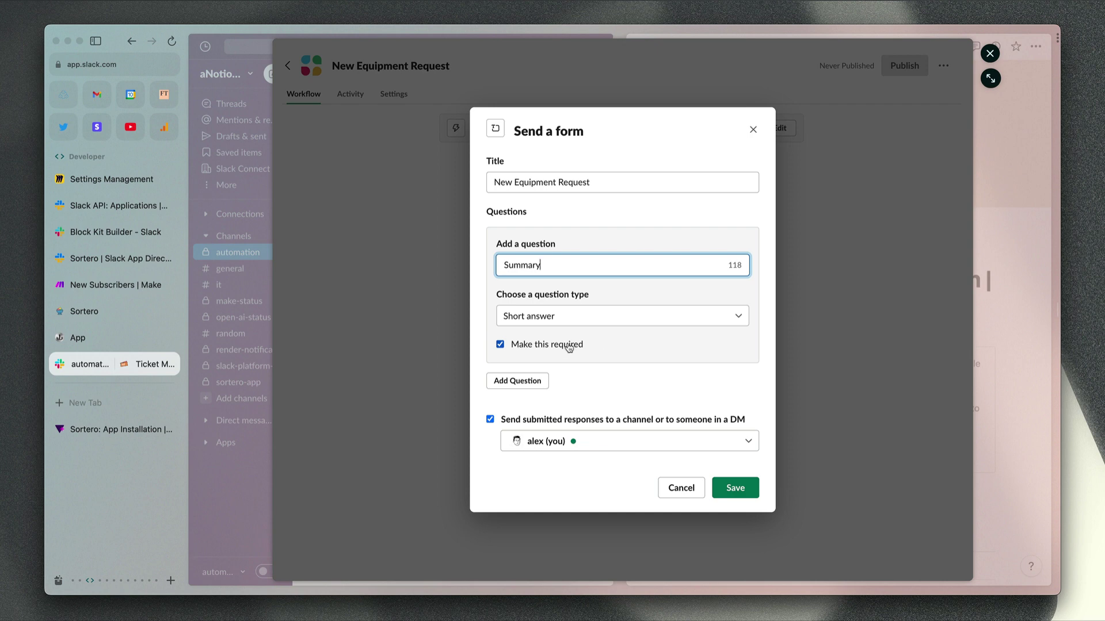
Add a second form question "What Team Are You In?" and make it a selection from a list.
click(526, 382)
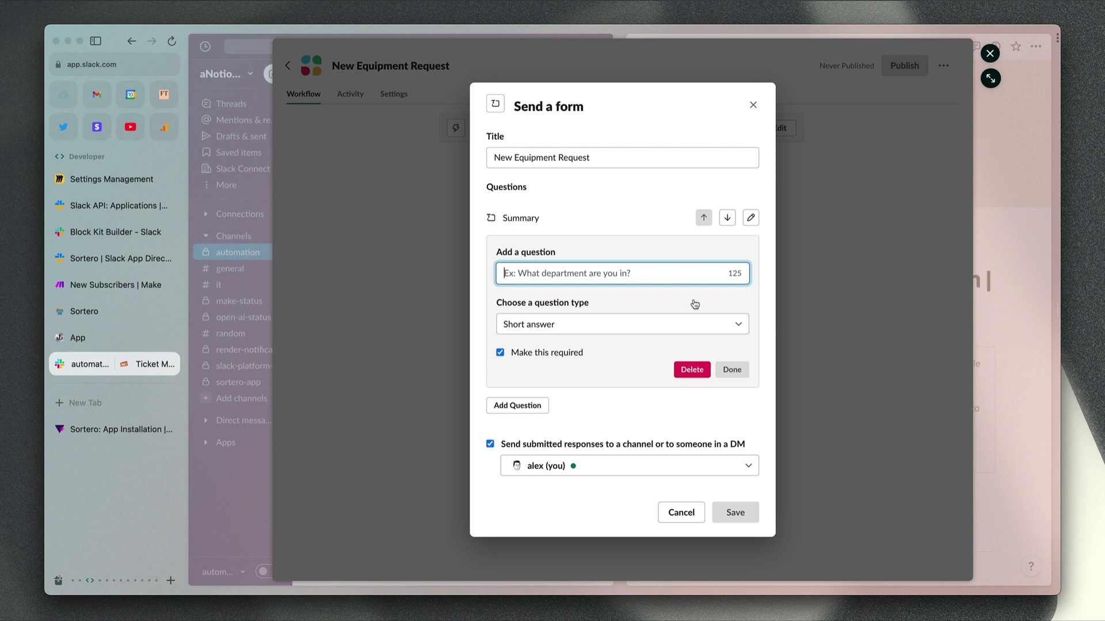
text(What Team A)
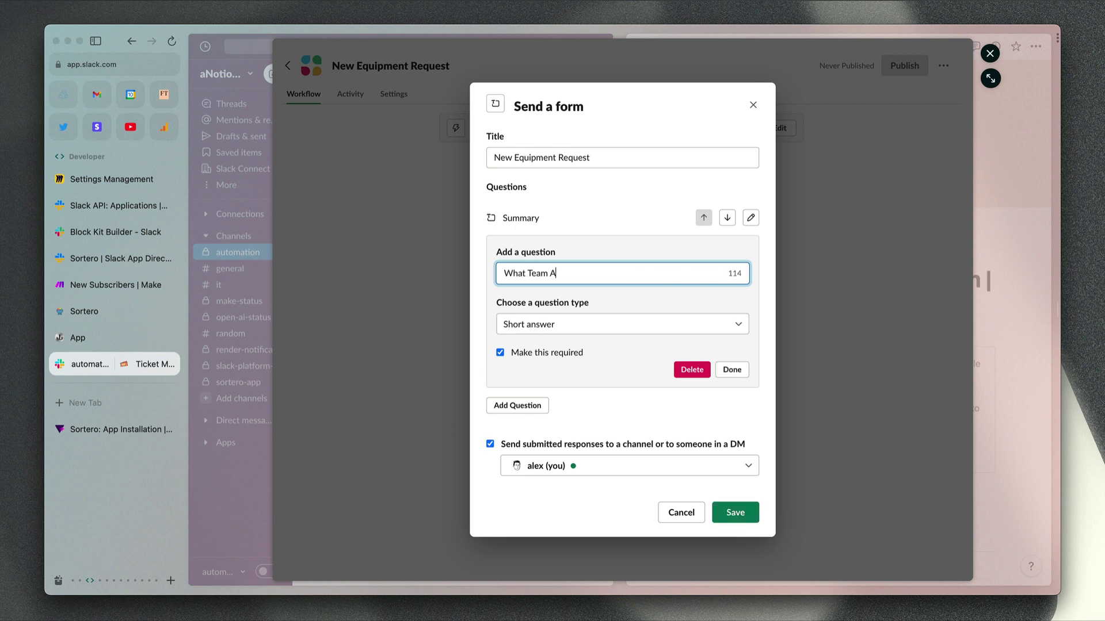
text(re You In?)
click(604, 324)
click(599, 353)
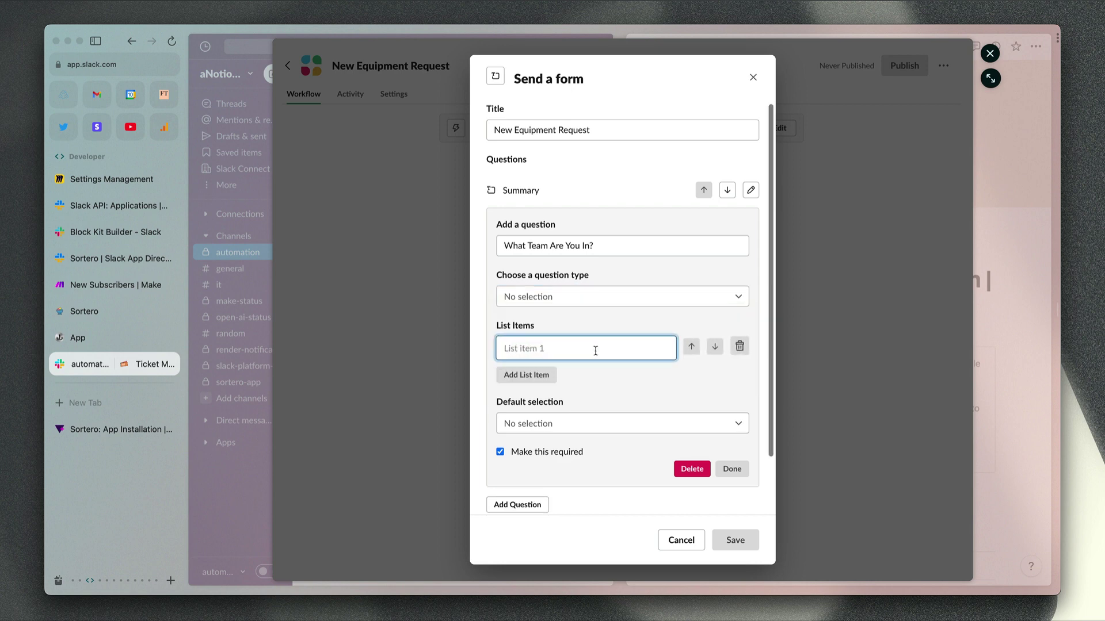
Give the team question the list items Finance, Marketing and Sales, and make it optional.
text(Finance)
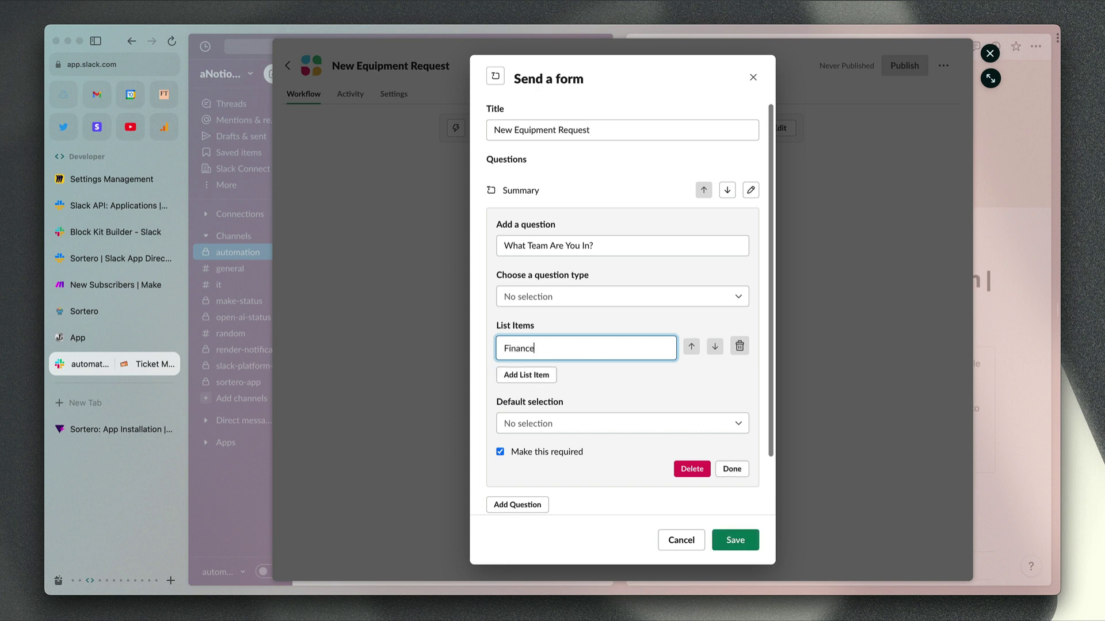
key(Return)
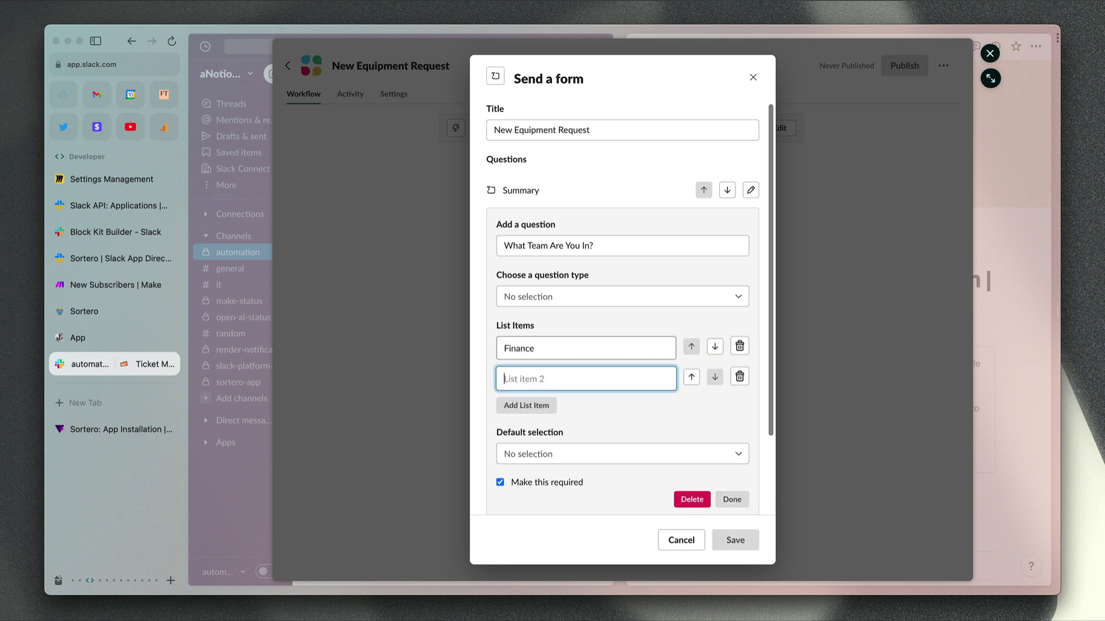
text(Marketing)
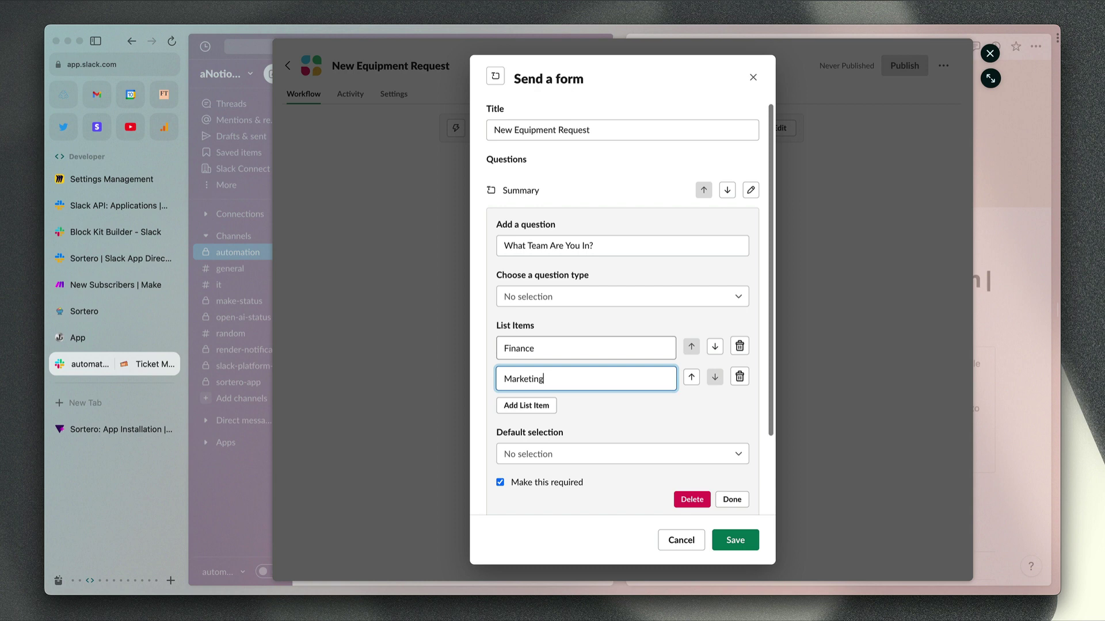
key(Return)
text(Sales)
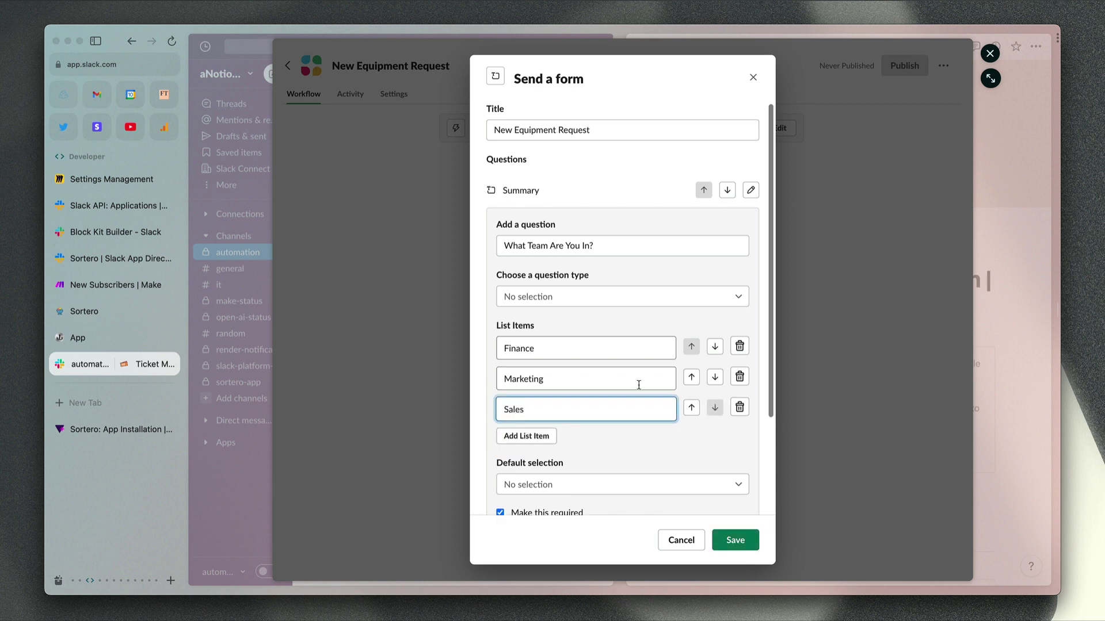
scroll(651, 398, down, 2)
click(561, 435)
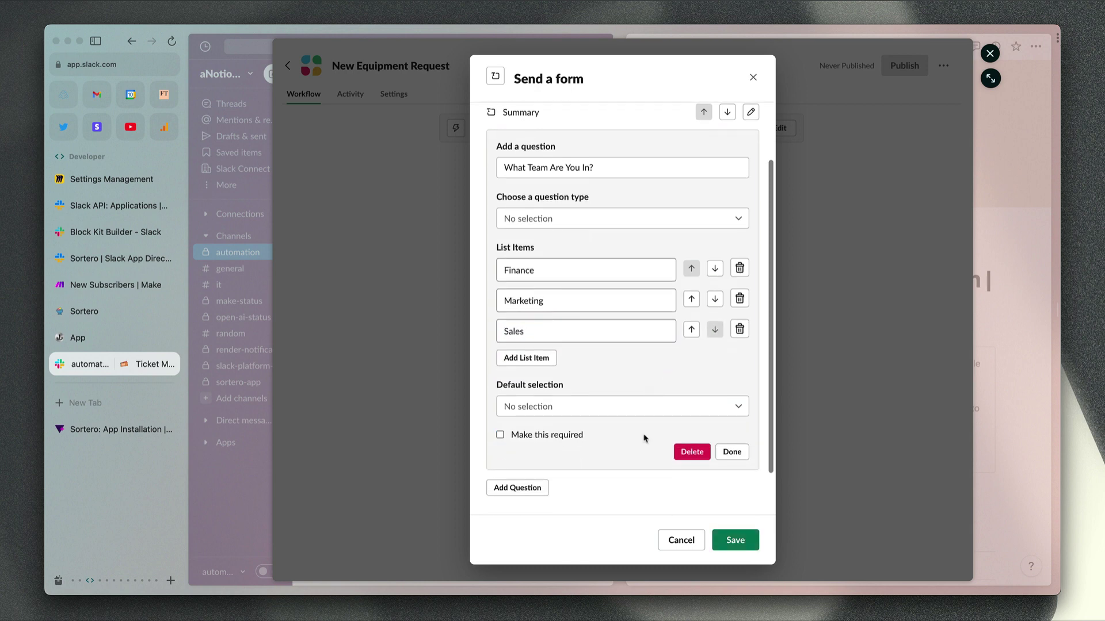
click(740, 459)
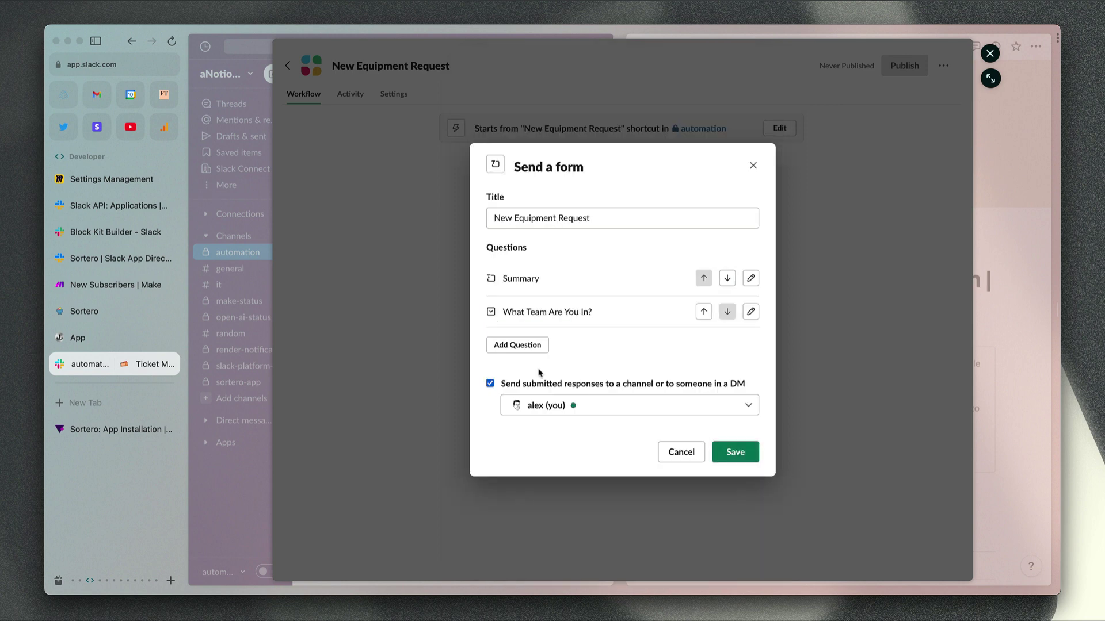
Add an optional short-answer question "What's Your Request" to the form.
click(527, 348)
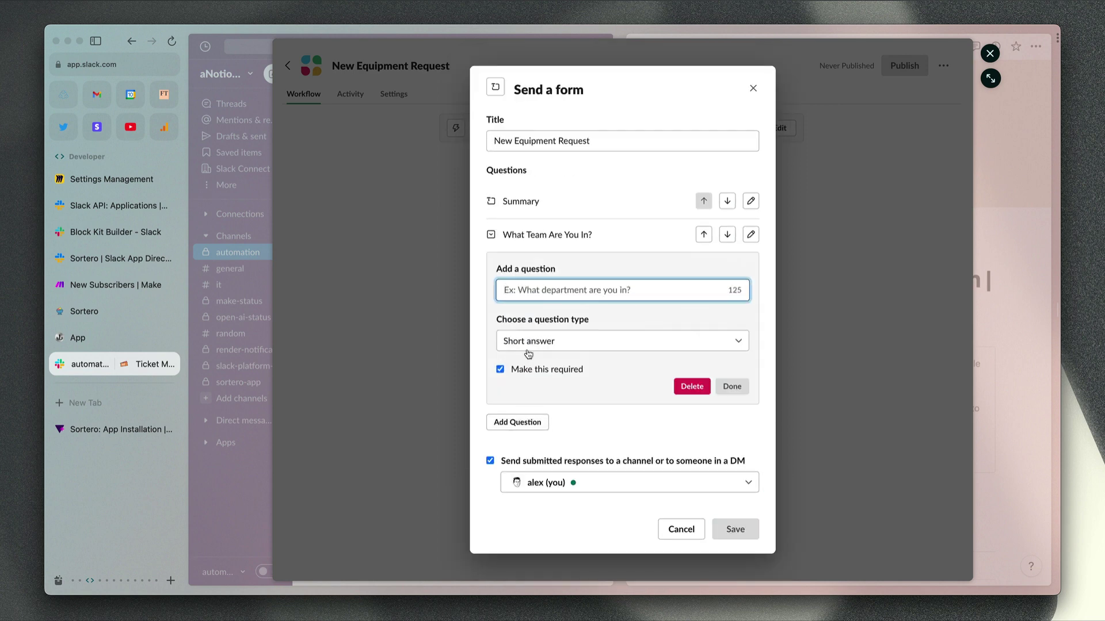
text(W)
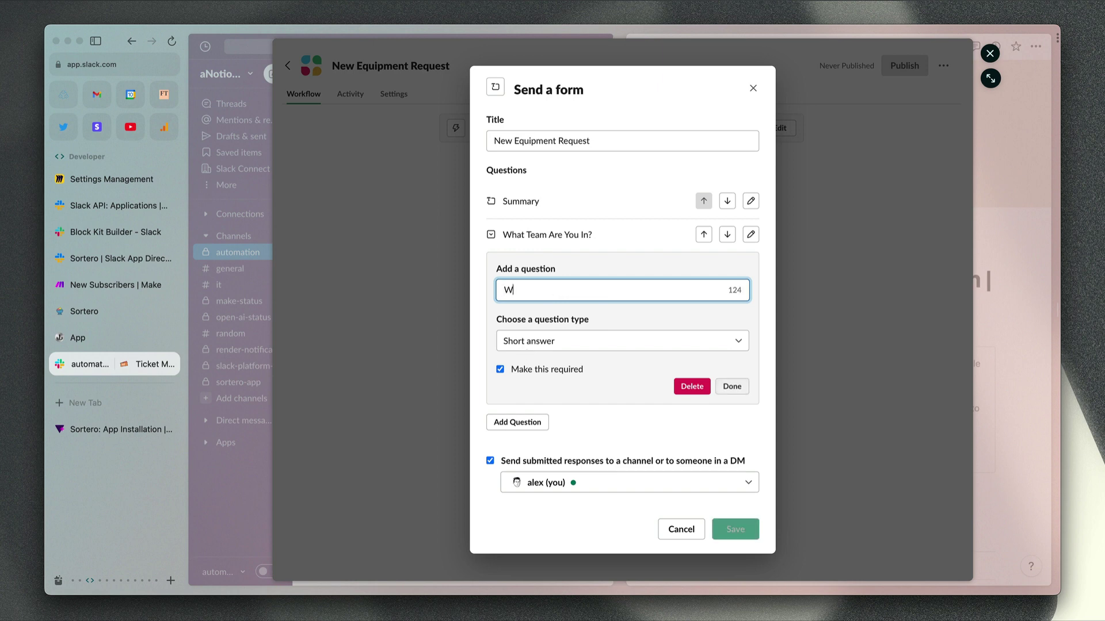
text(hat's Your )
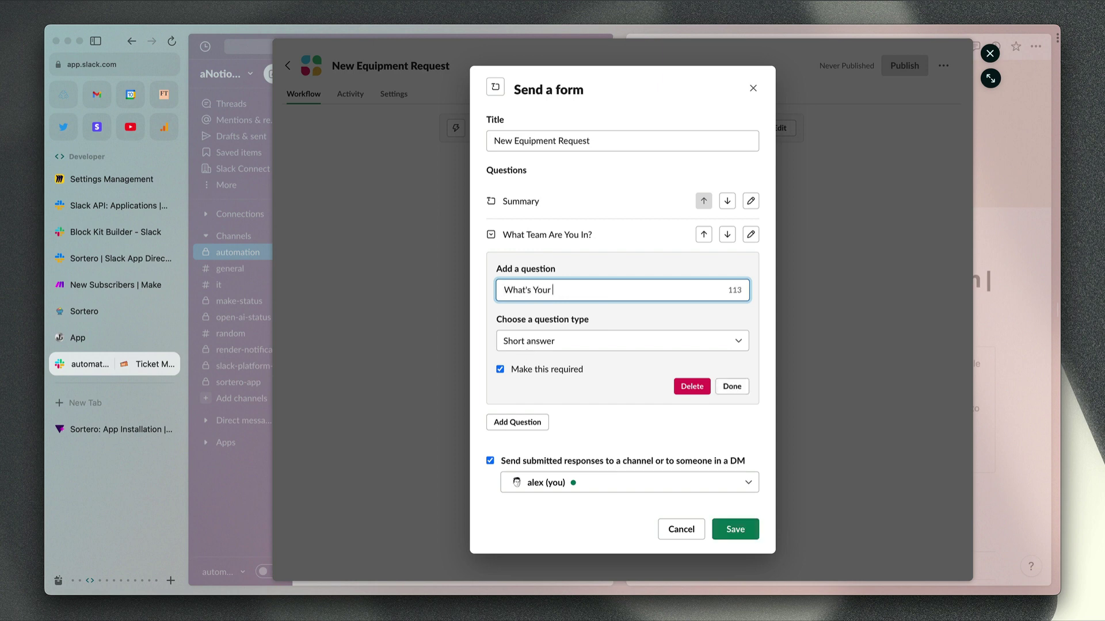
text(Request)
click(557, 371)
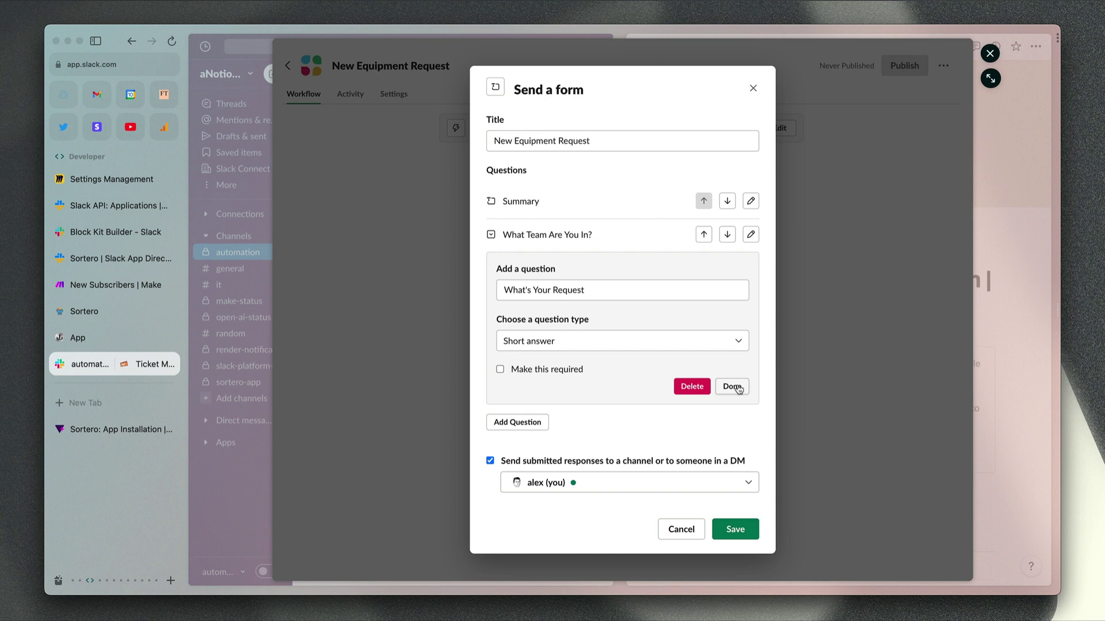
click(737, 388)
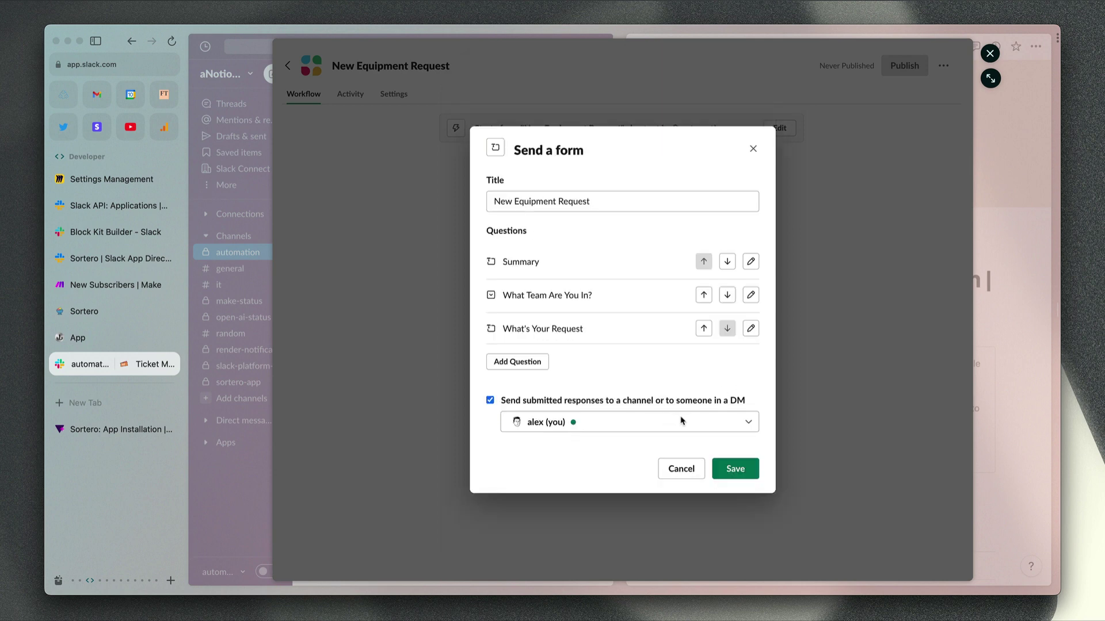
Have submitted form responses sent to the automation channel and save the form step.
click(668, 426)
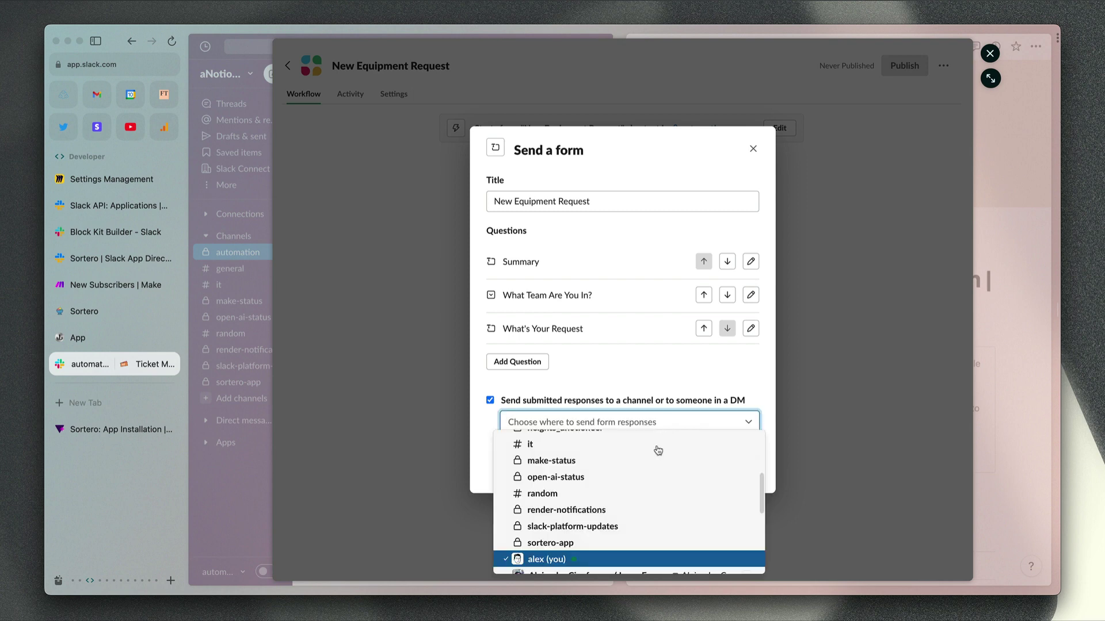
scroll(658, 451, up, 5)
click(647, 469)
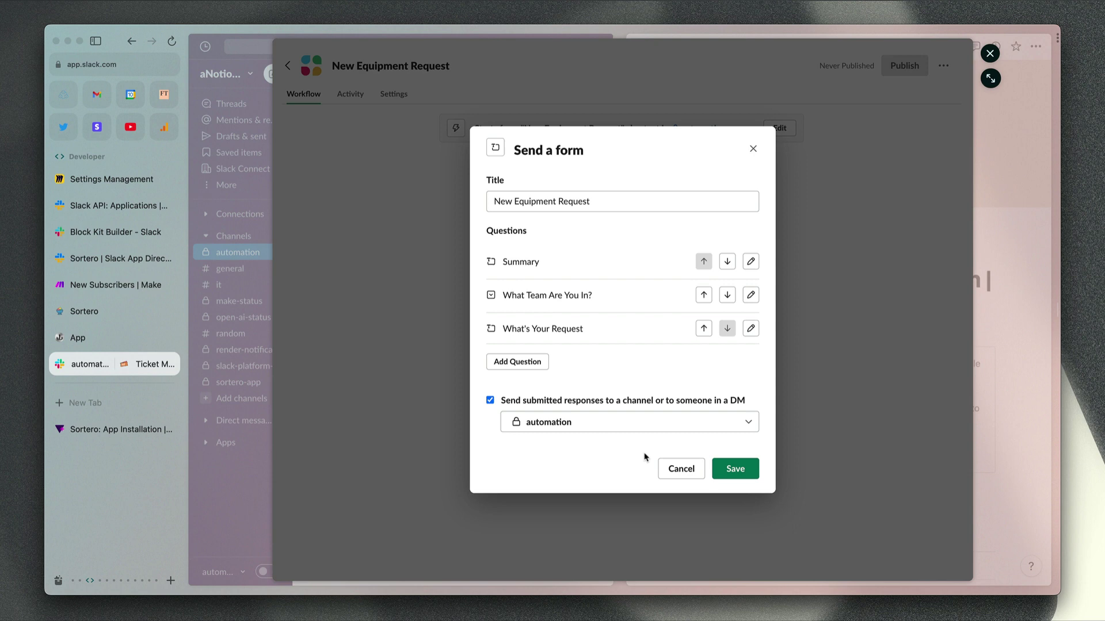
click(737, 470)
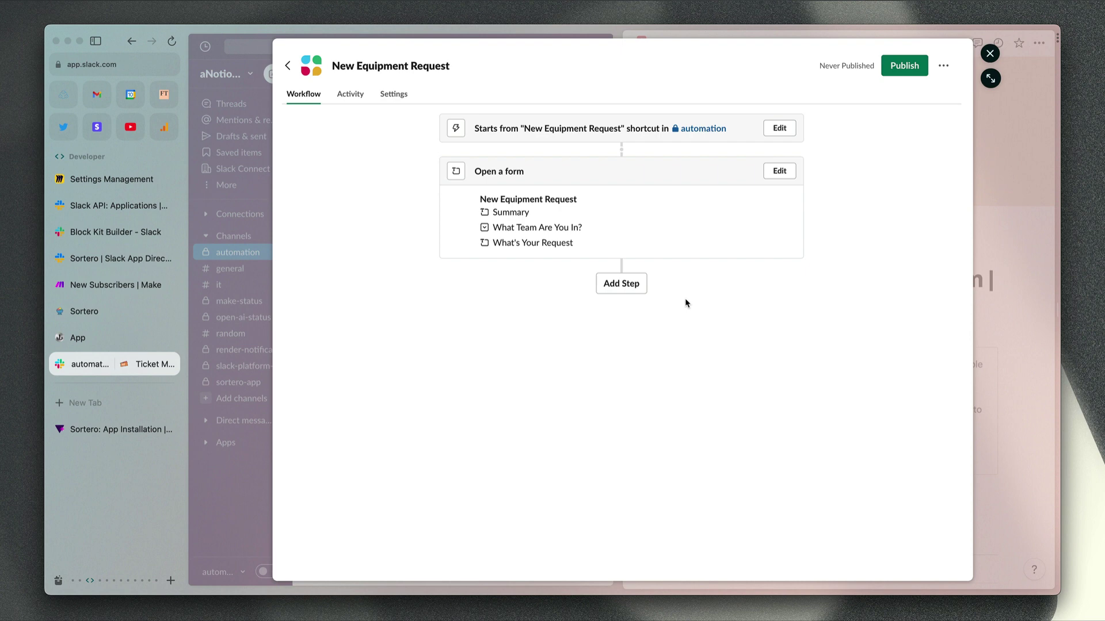
Add Sortero's Send To Notion step to the workflow and submit the customer ID.
click(625, 284)
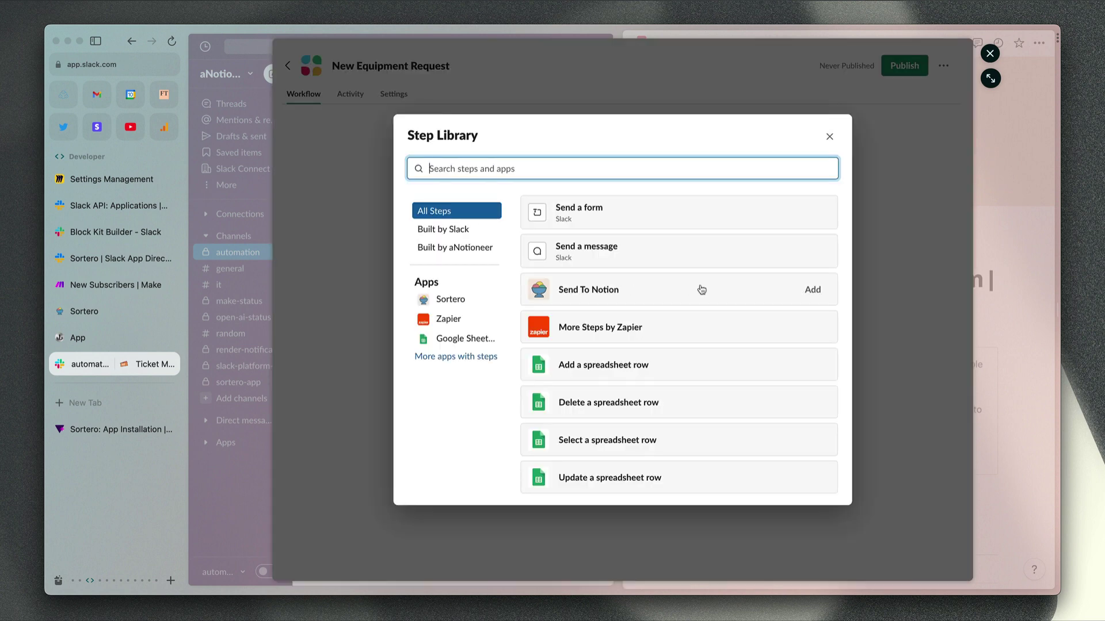
click(702, 290)
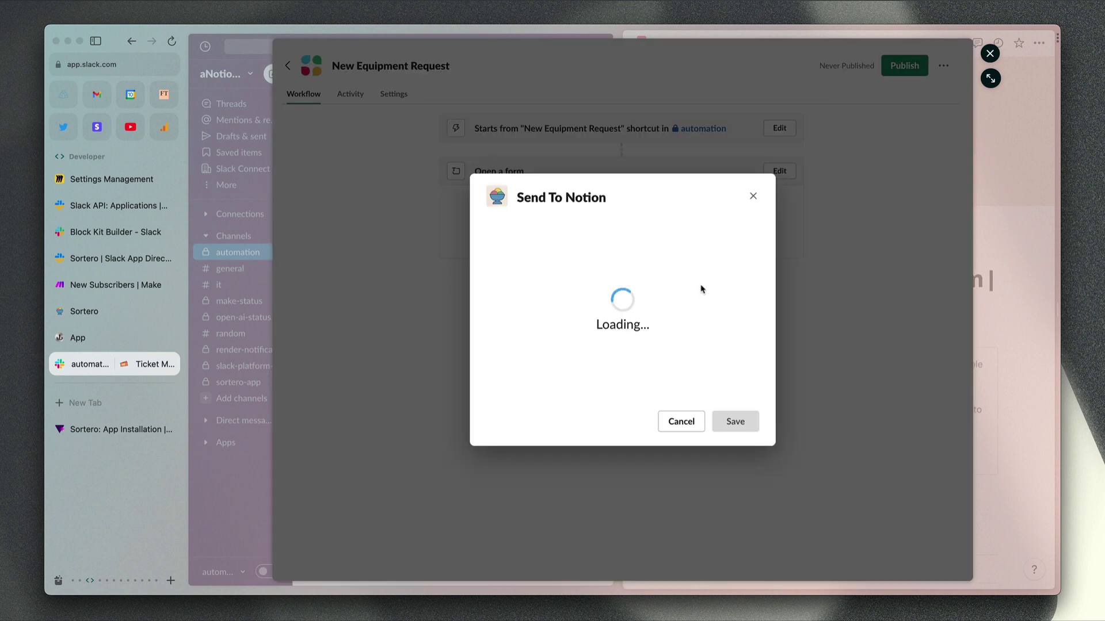
click(643, 292)
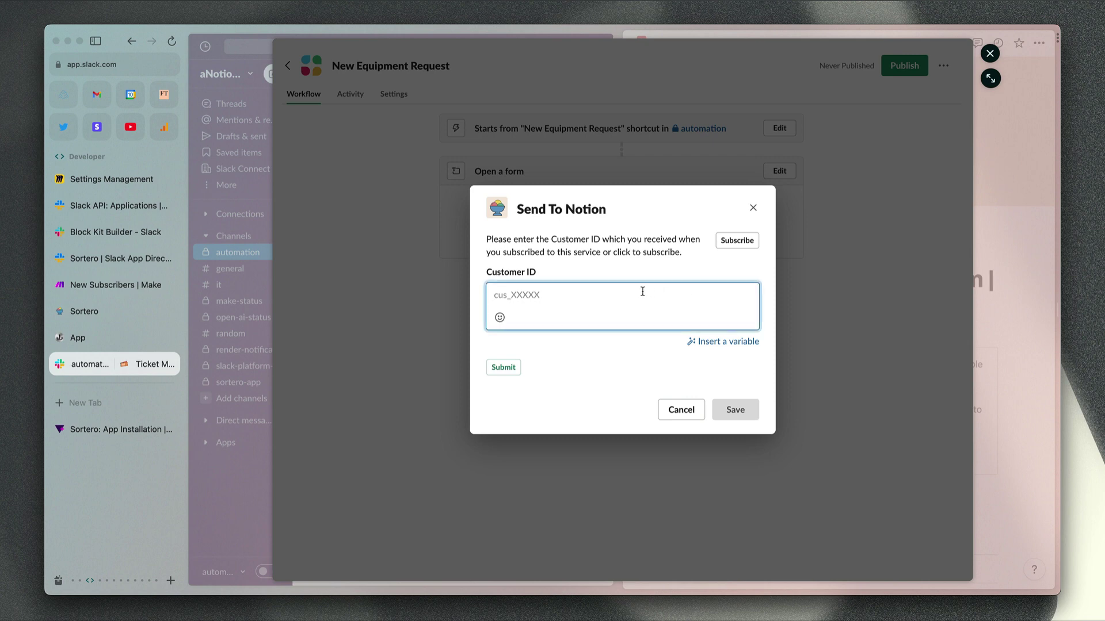
text(demo)
click(504, 368)
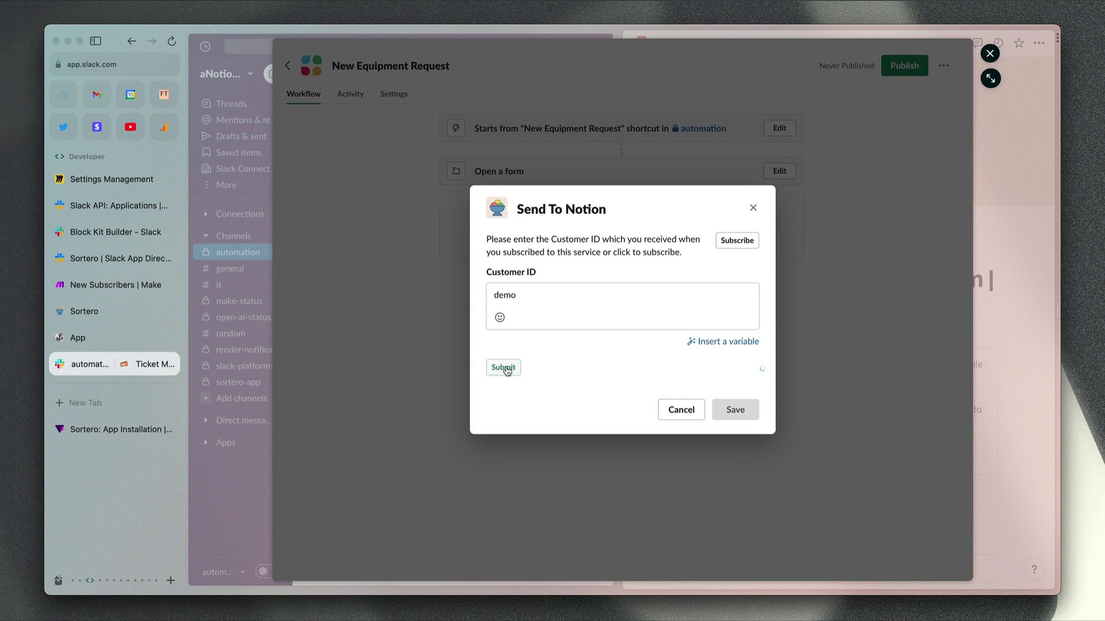
click(549, 307)
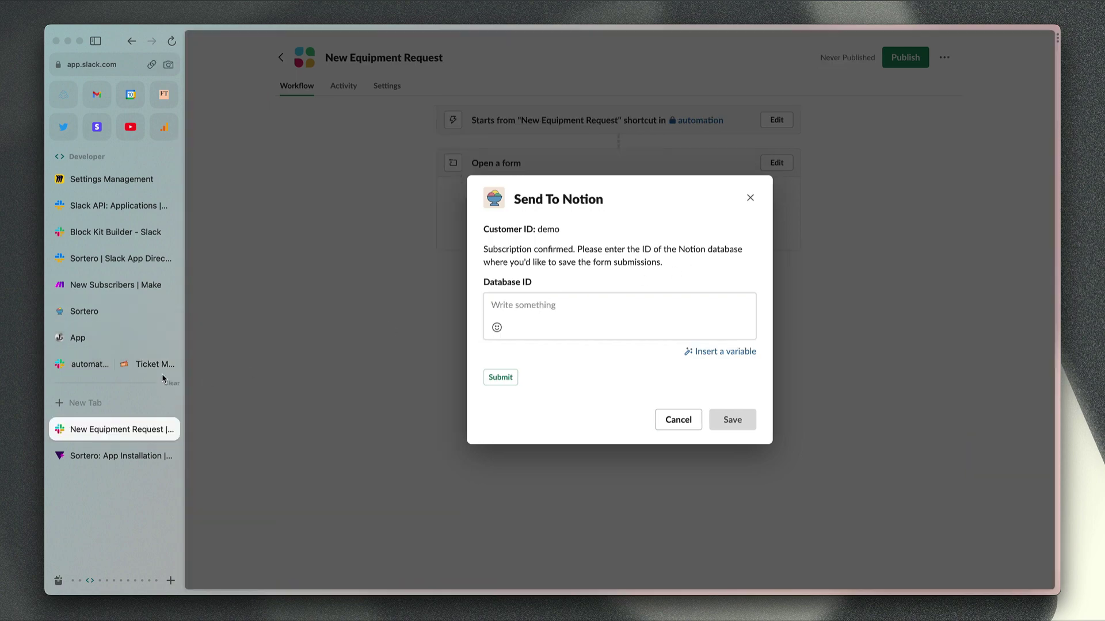
Switch to the Notion ticket management page and open the Requests database listed under Master databases.
click(144, 368)
scroll(835, 360, down, 12)
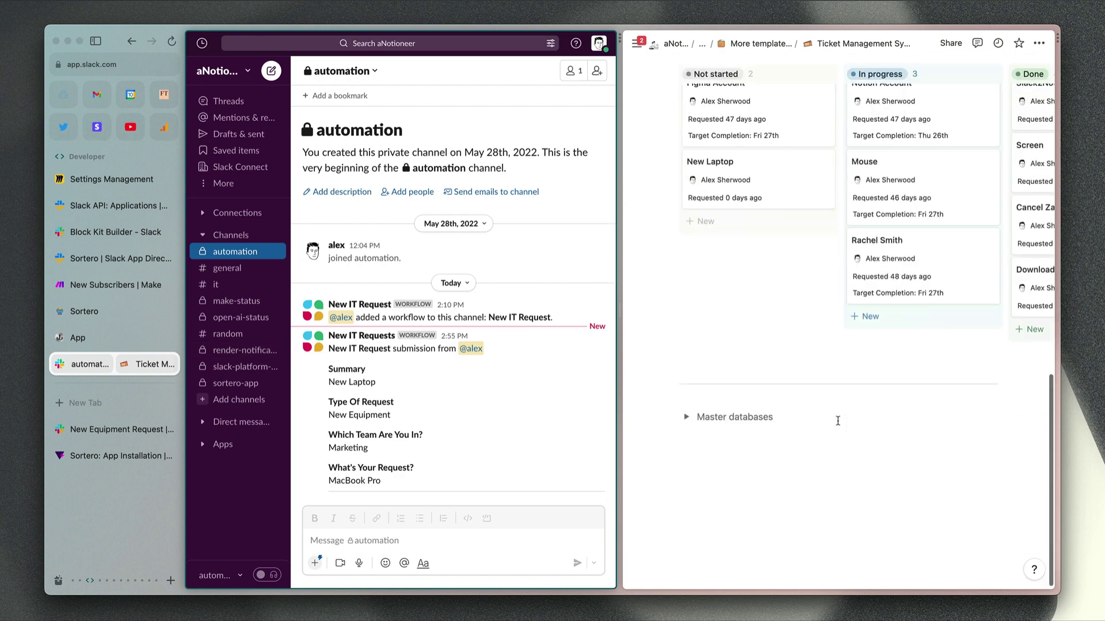
scroll(773, 296, up, 3)
scroll(773, 296, down, 3)
click(687, 474)
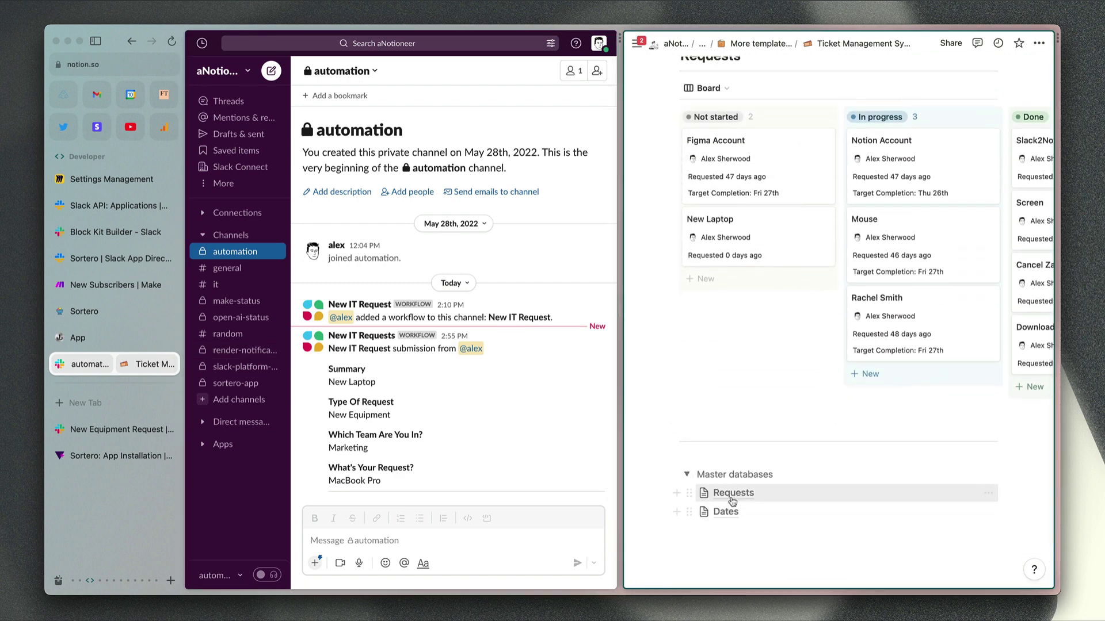
click(732, 496)
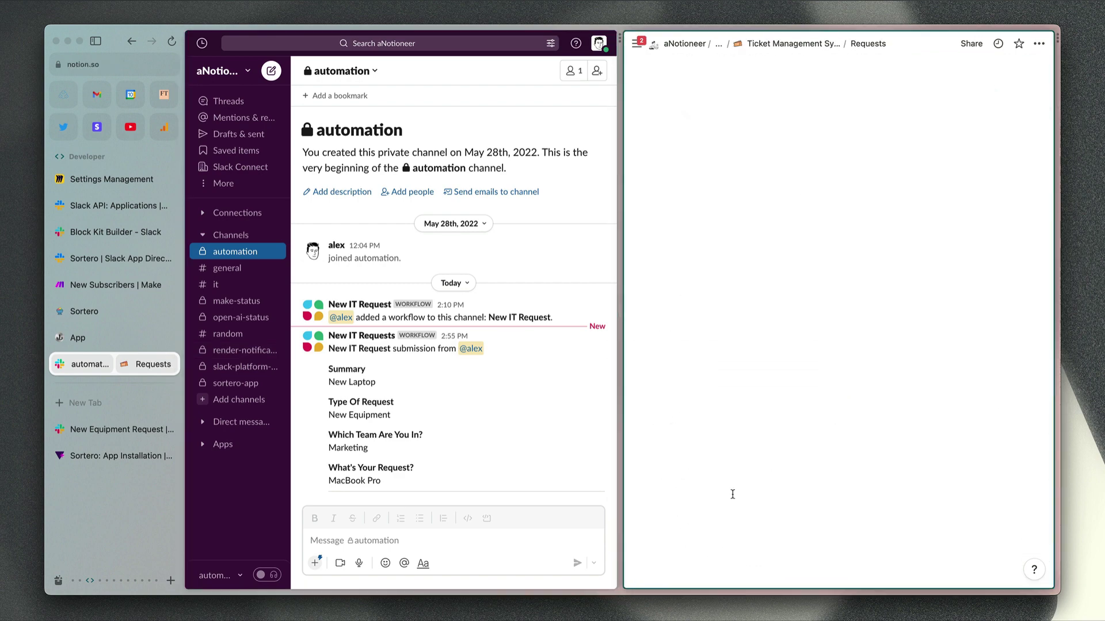
Copy the Requests database ID from the page's web address, taking only the part before the view parameter.
click(126, 69)
double_click(260, 68)
key(super+c)
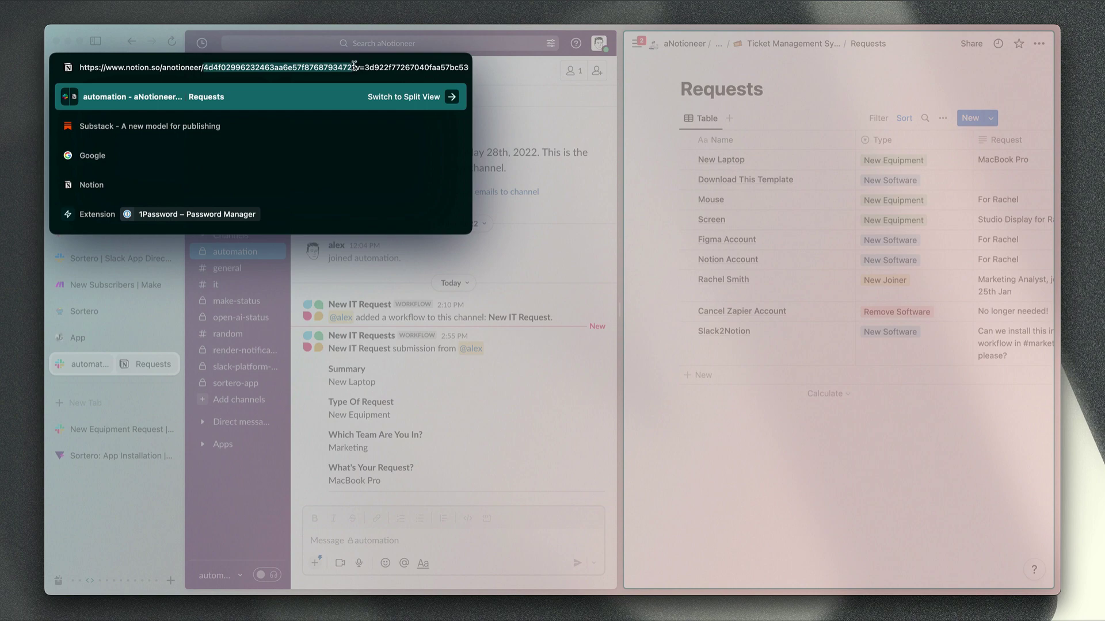
key(Escape)
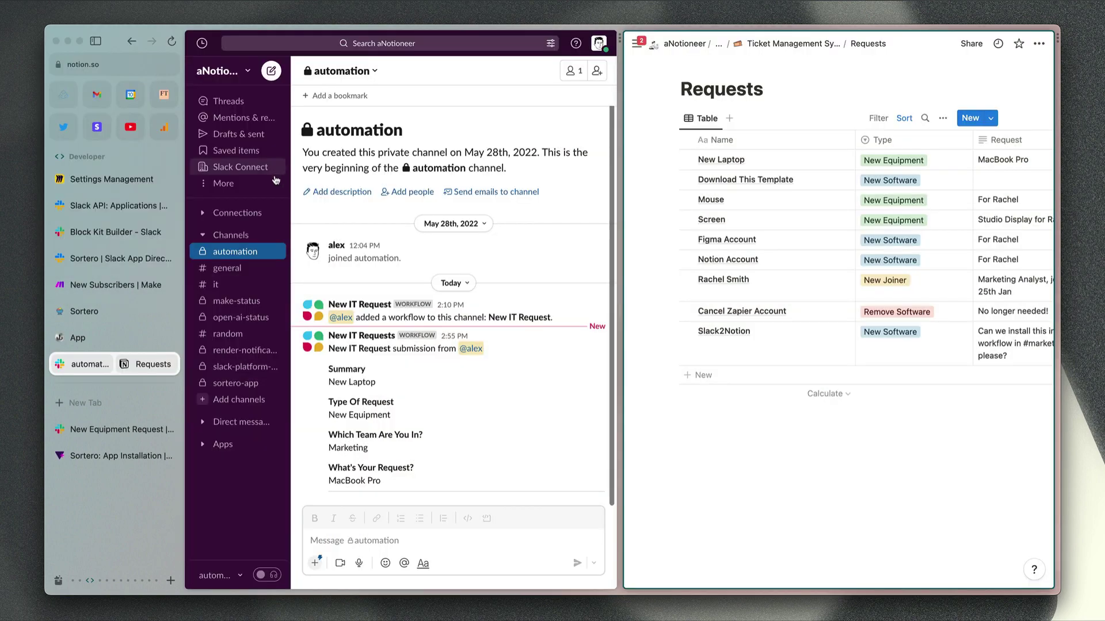
Return to the Slack workflow, paste the copied database ID into the Send To Notion step and submit it.
click(105, 428)
click(544, 315)
key(super+v)
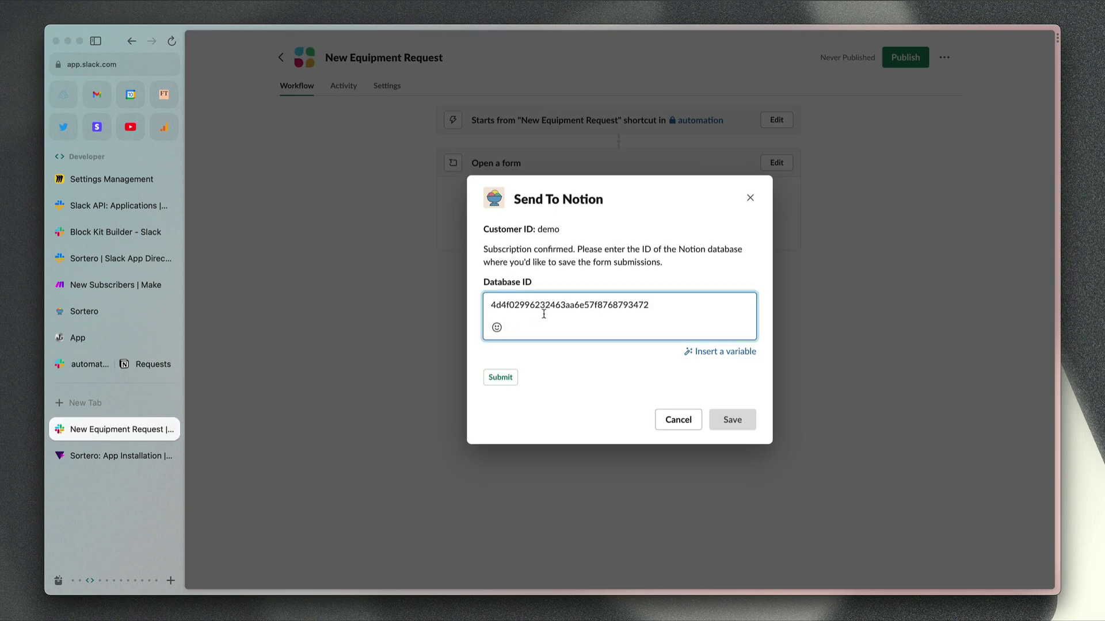
click(499, 379)
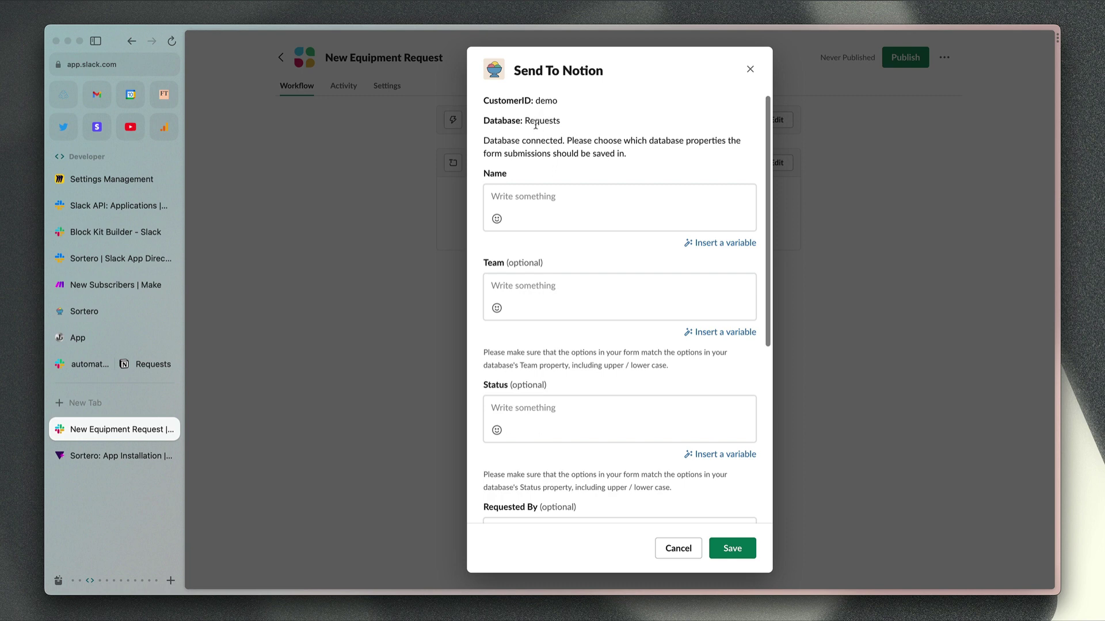
Map the Name property to the "Summary" response and the Team property to the "What Team Are You In?" response.
click(527, 191)
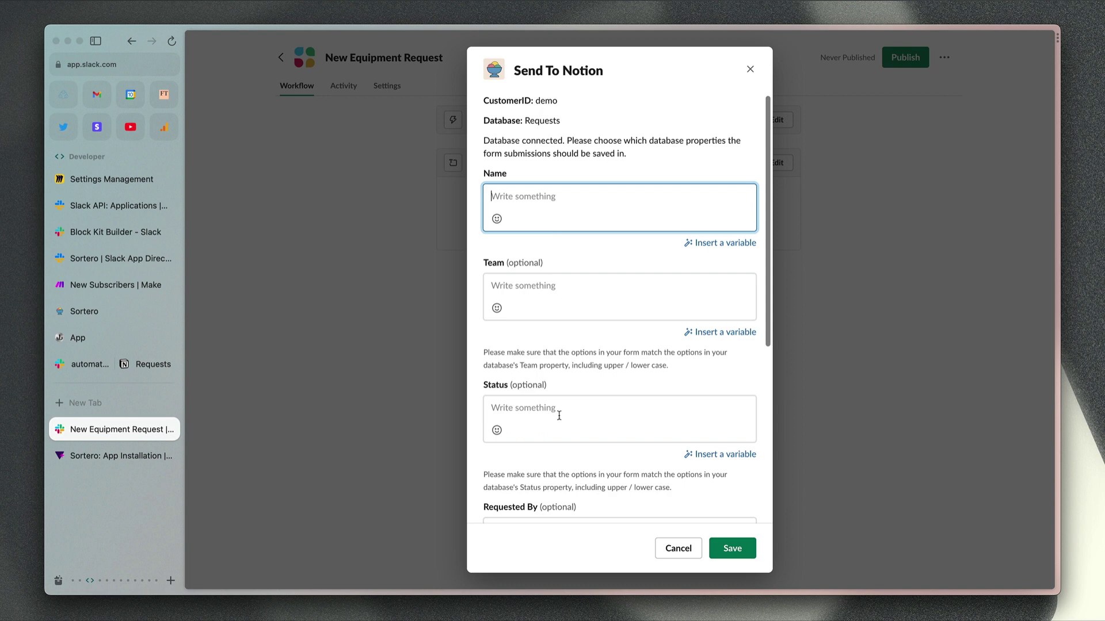
click(572, 368)
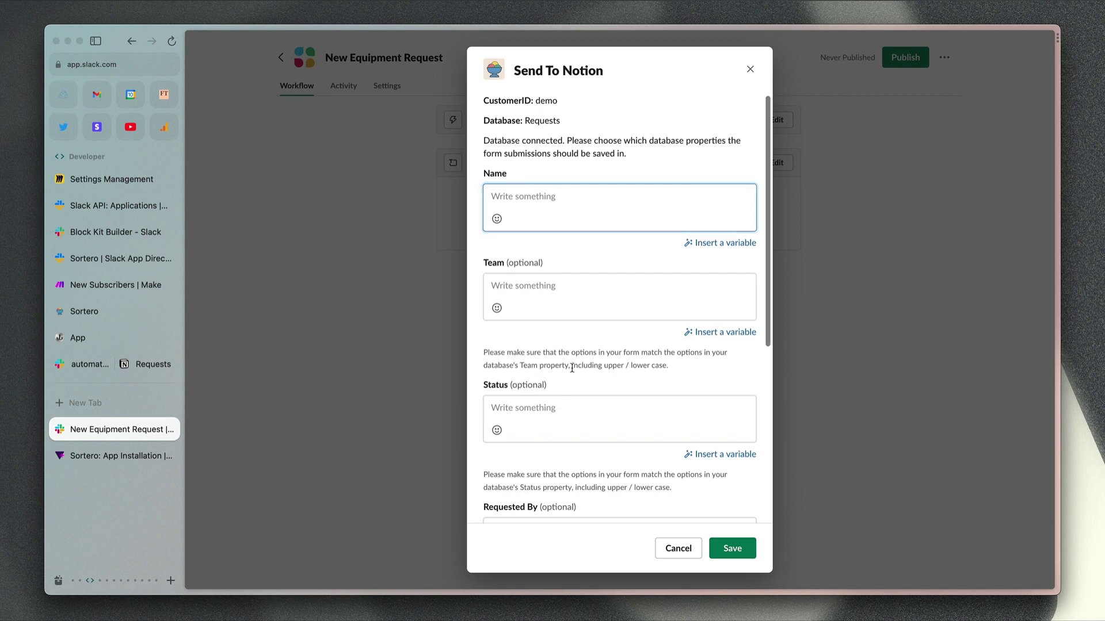
click(731, 246)
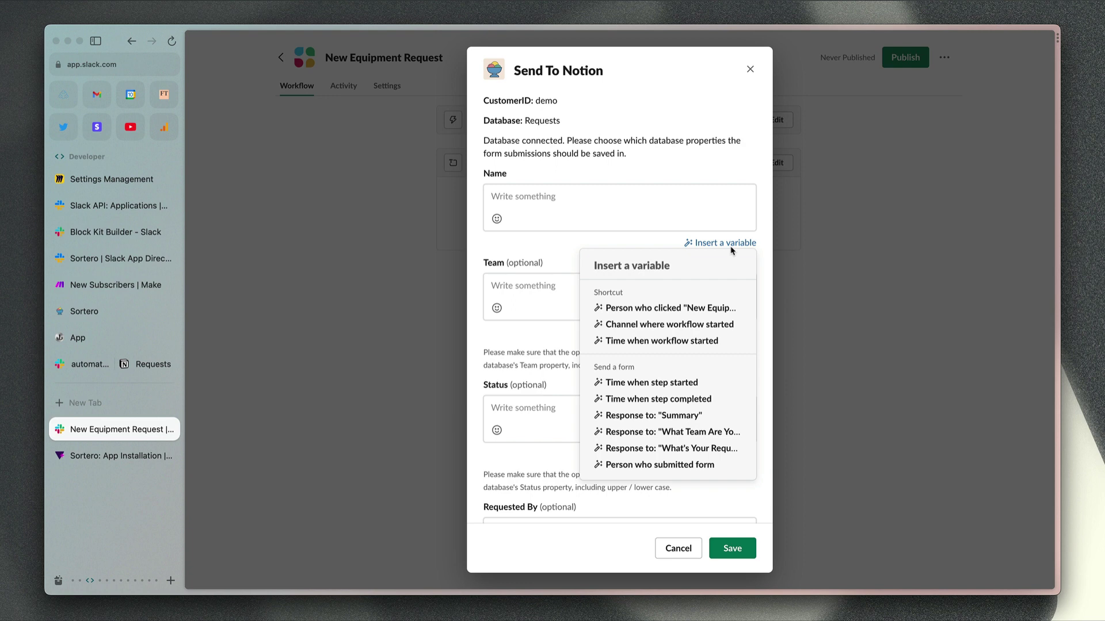
click(709, 416)
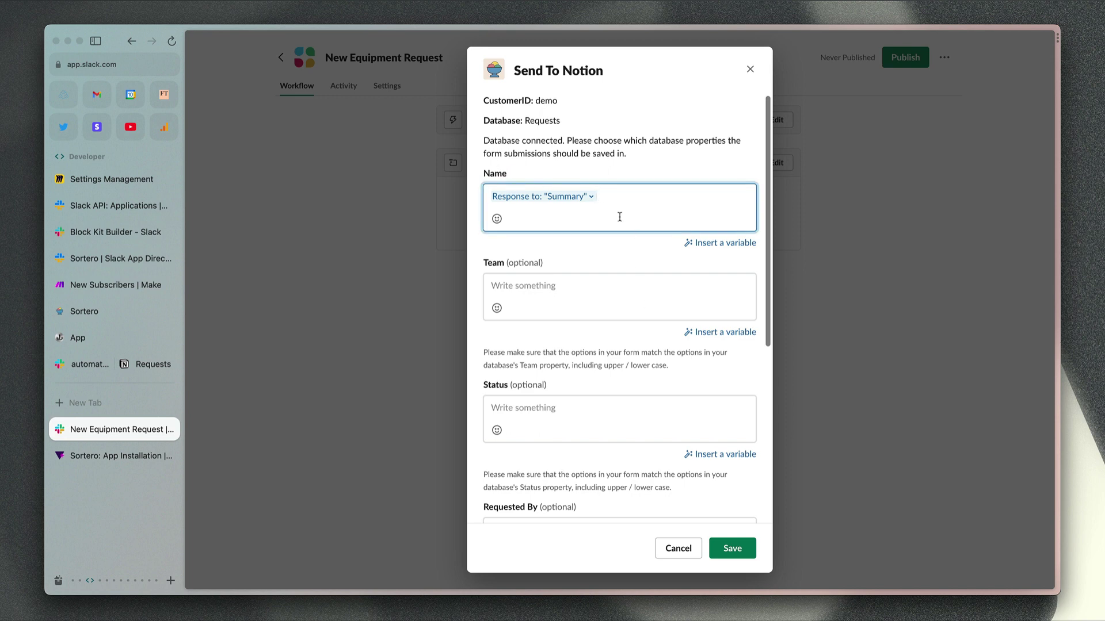
click(714, 333)
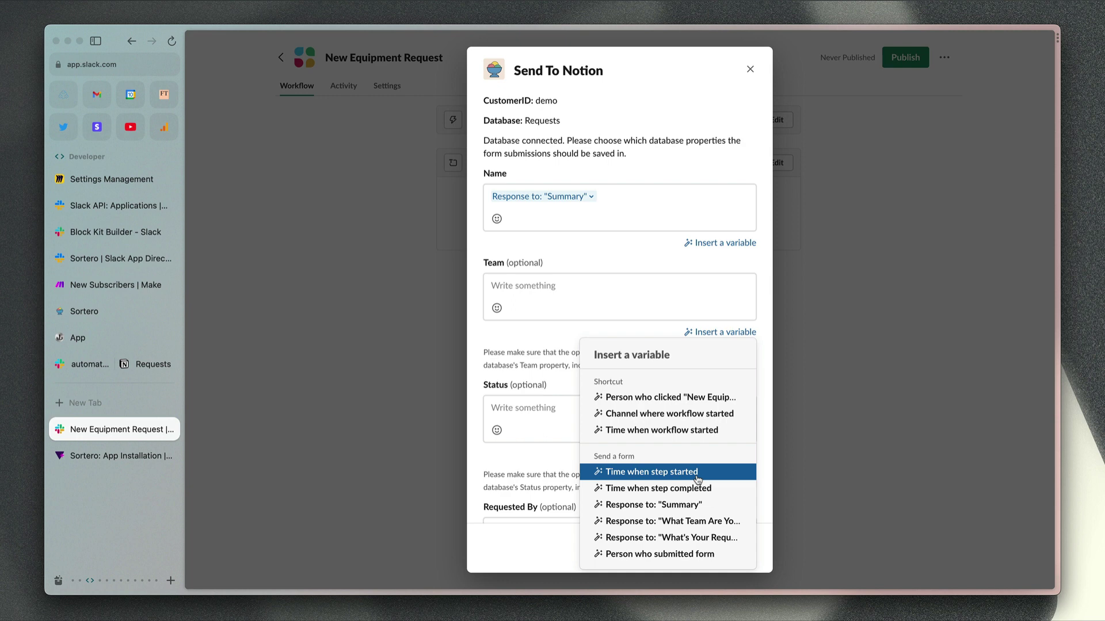
click(699, 521)
Map the Requested By property to the person who submitted the form, displayed as Email.
scroll(663, 387, down, 2)
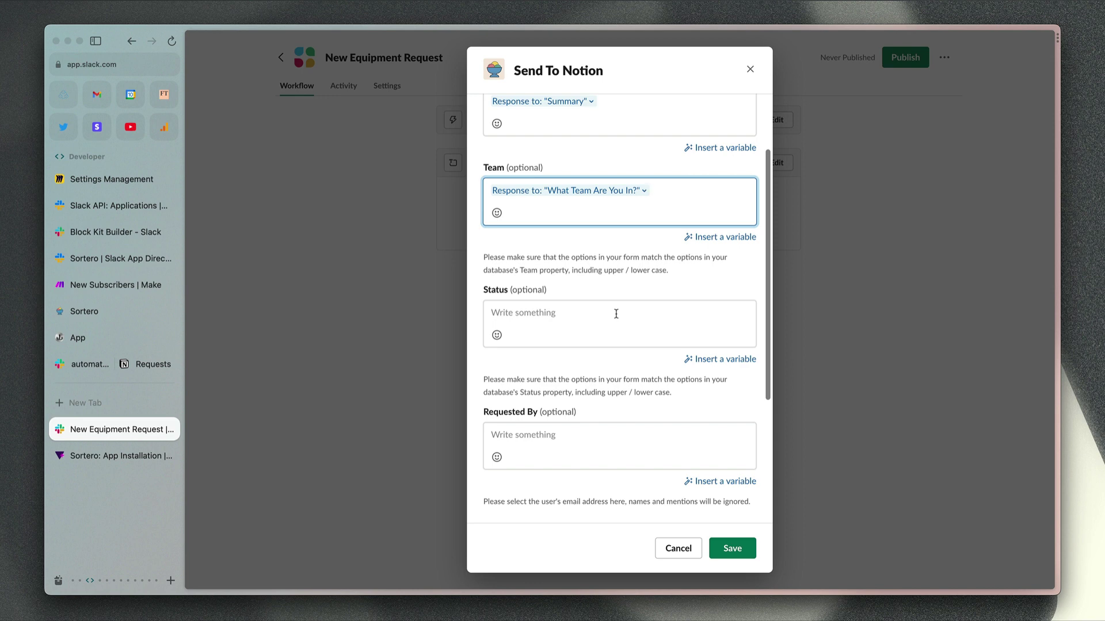
scroll(616, 313, down, 5)
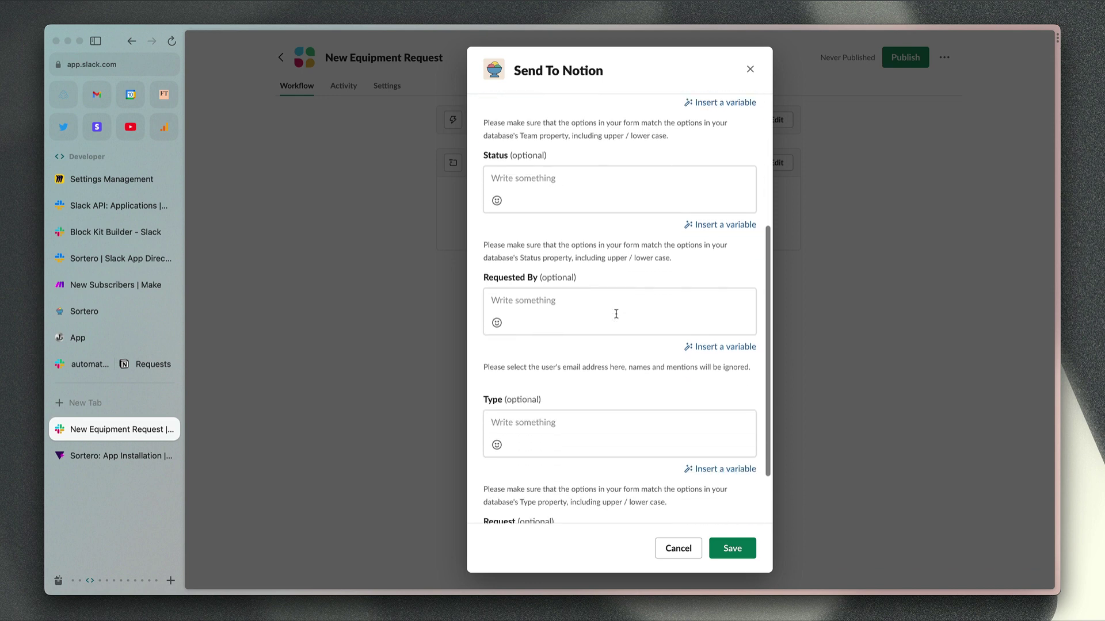
click(720, 348)
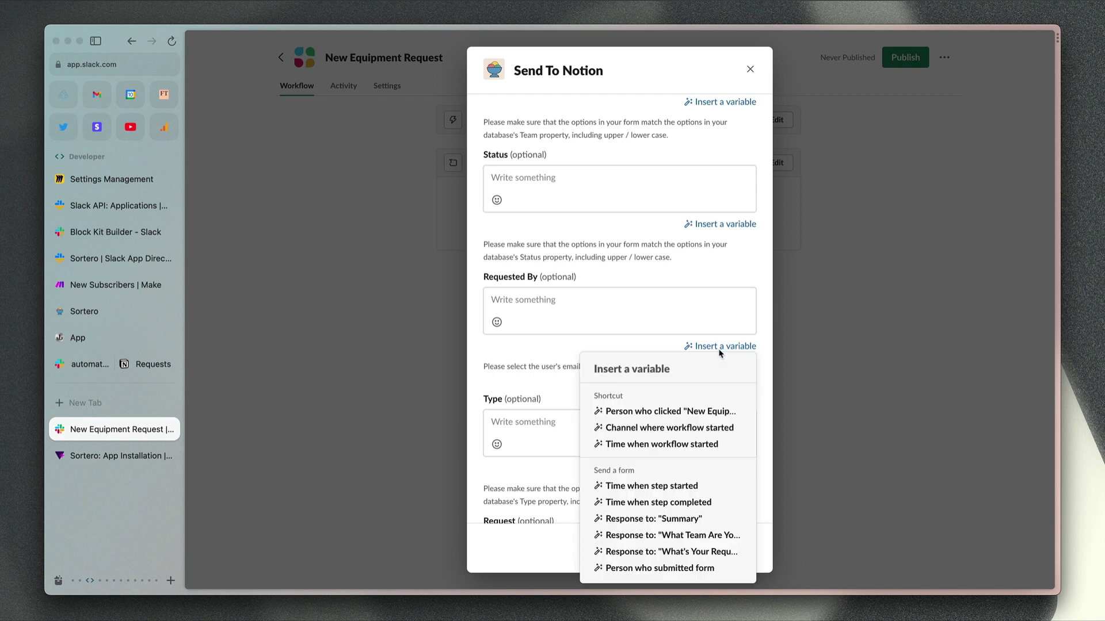
click(702, 571)
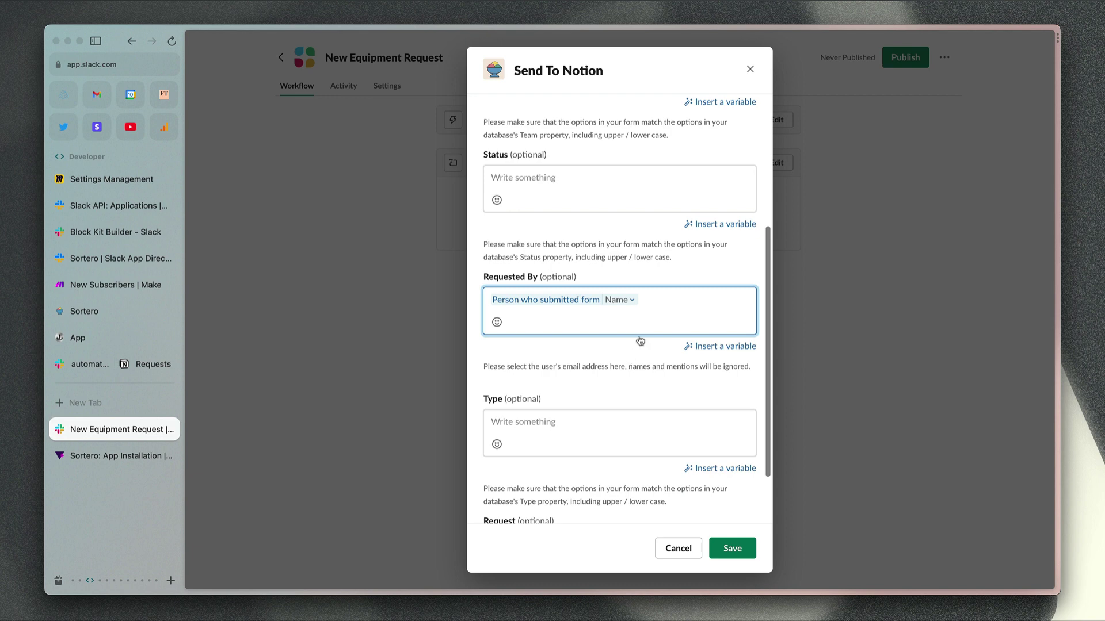
click(634, 301)
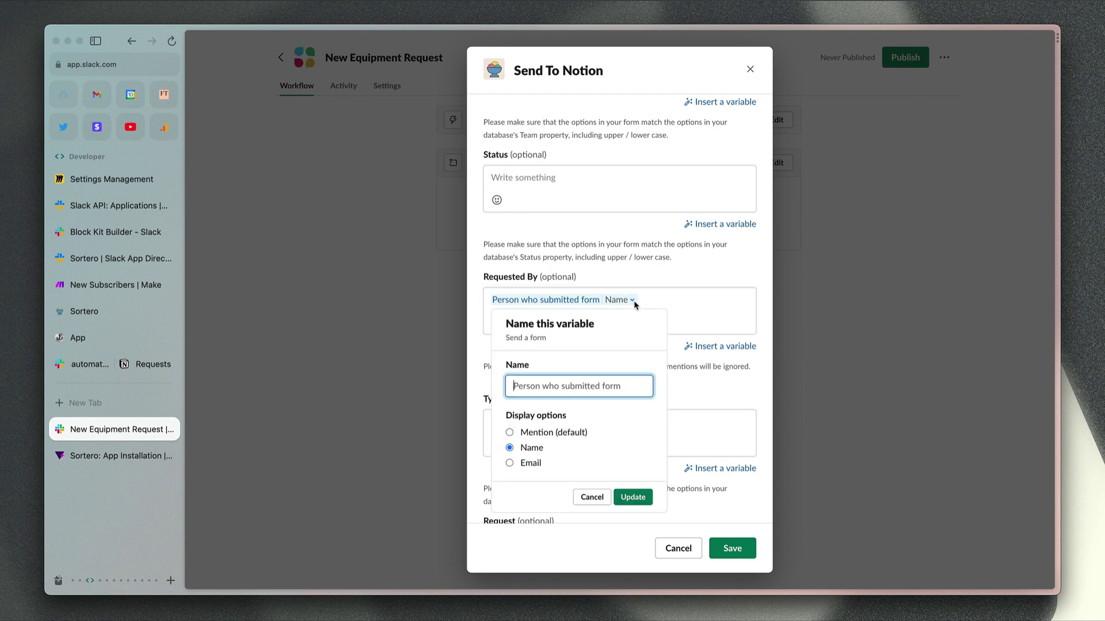
click(533, 464)
click(633, 498)
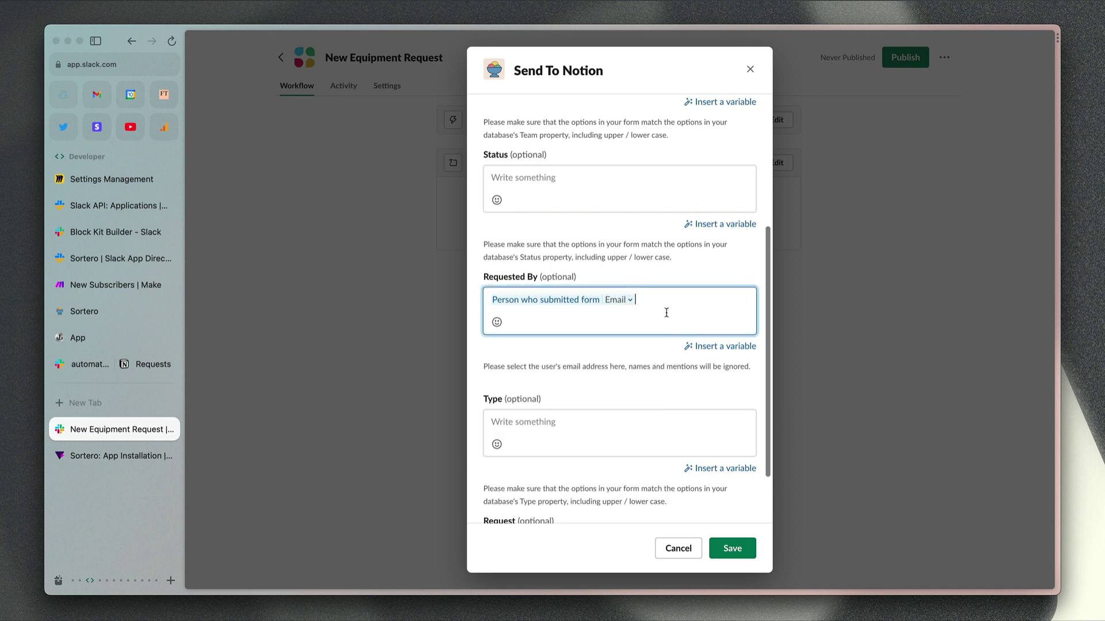
Set the Type property to New Equipment, map Request to the "What's Your Request" response, and save the Send To Notion step.
scroll(661, 293, down, 1)
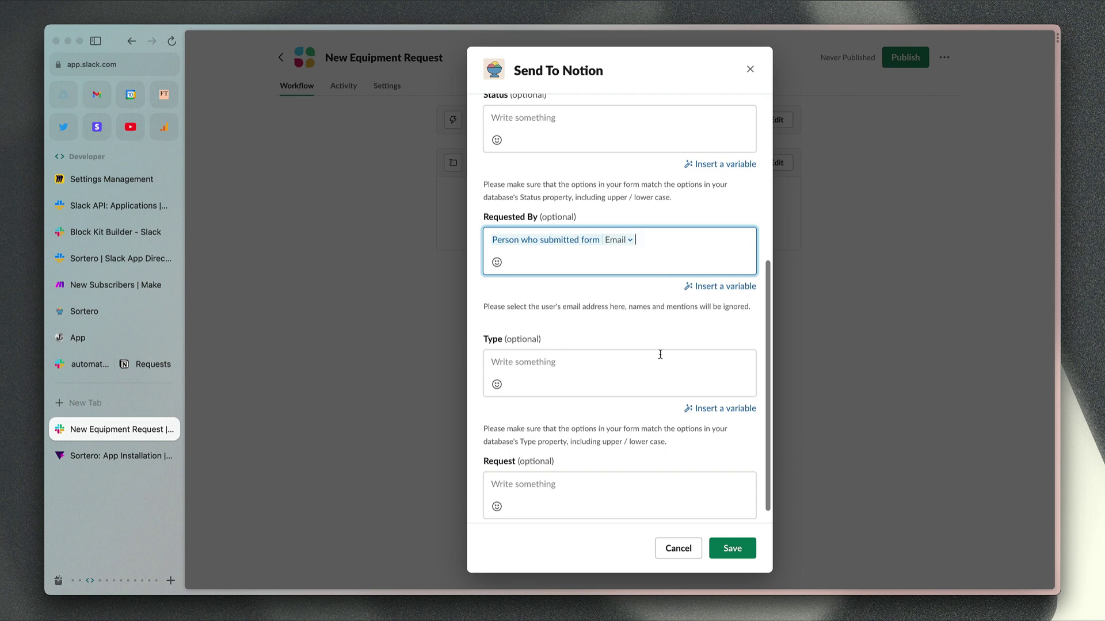
scroll(660, 355, down, 1)
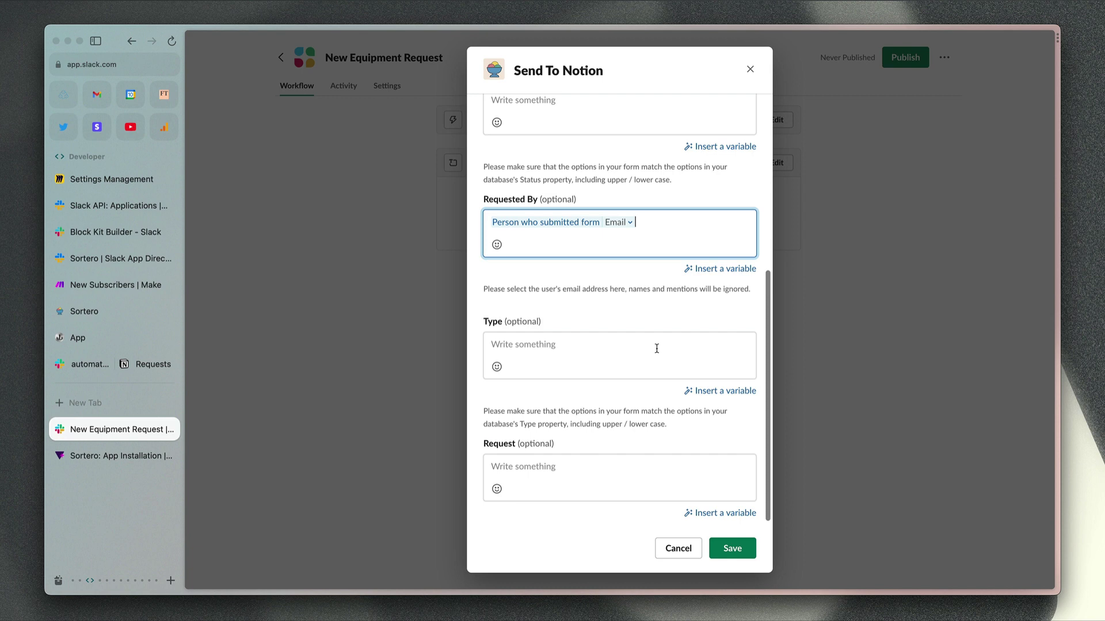
click(657, 348)
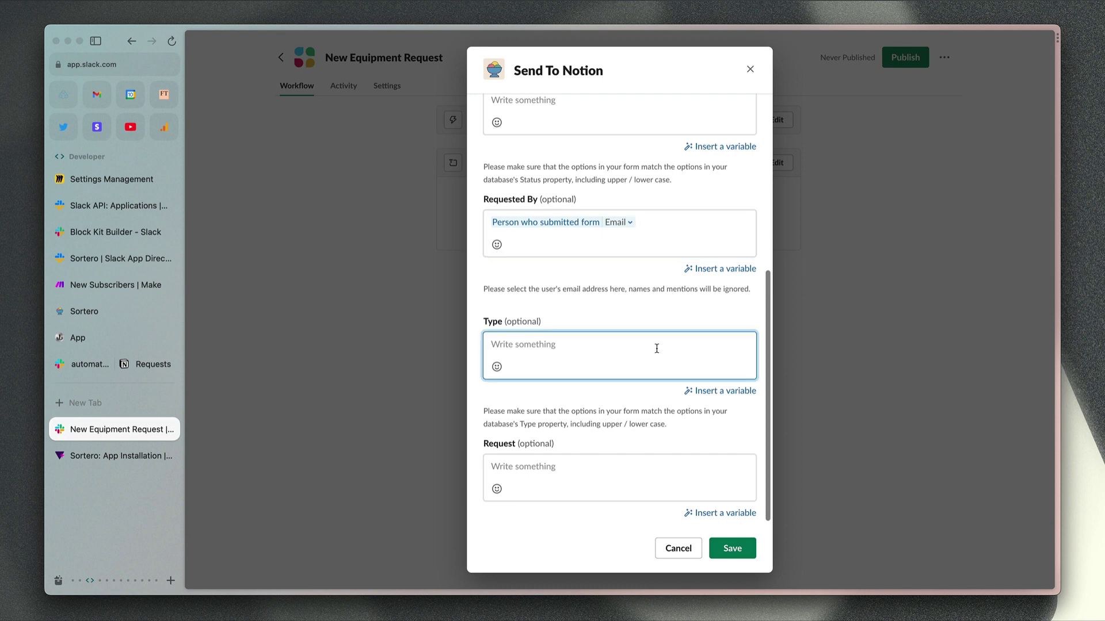
text(New Equipment)
click(644, 469)
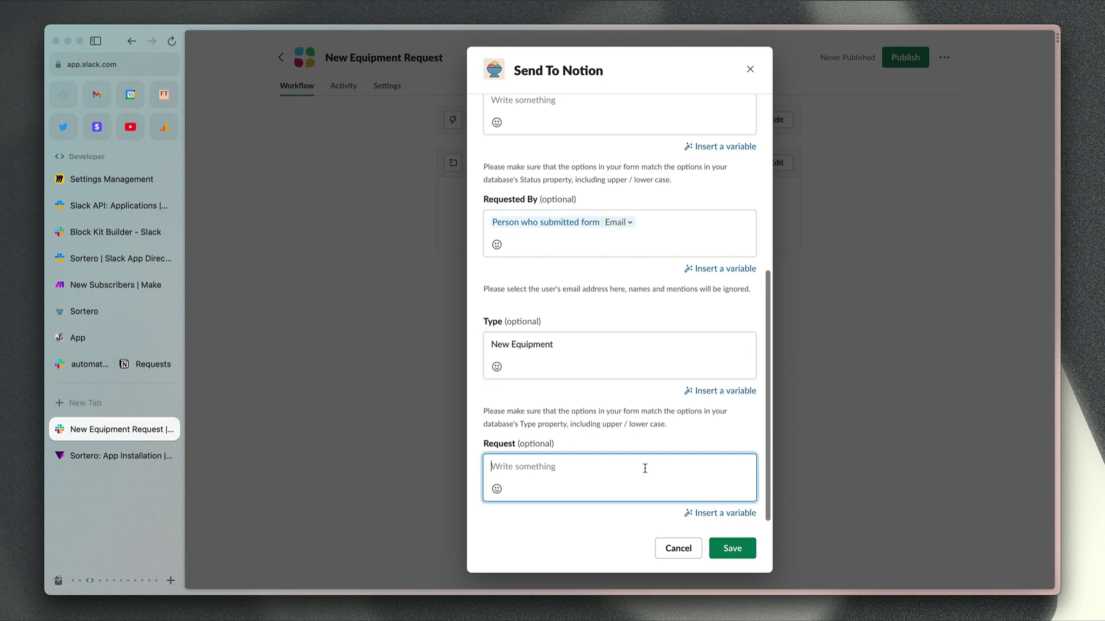
click(727, 513)
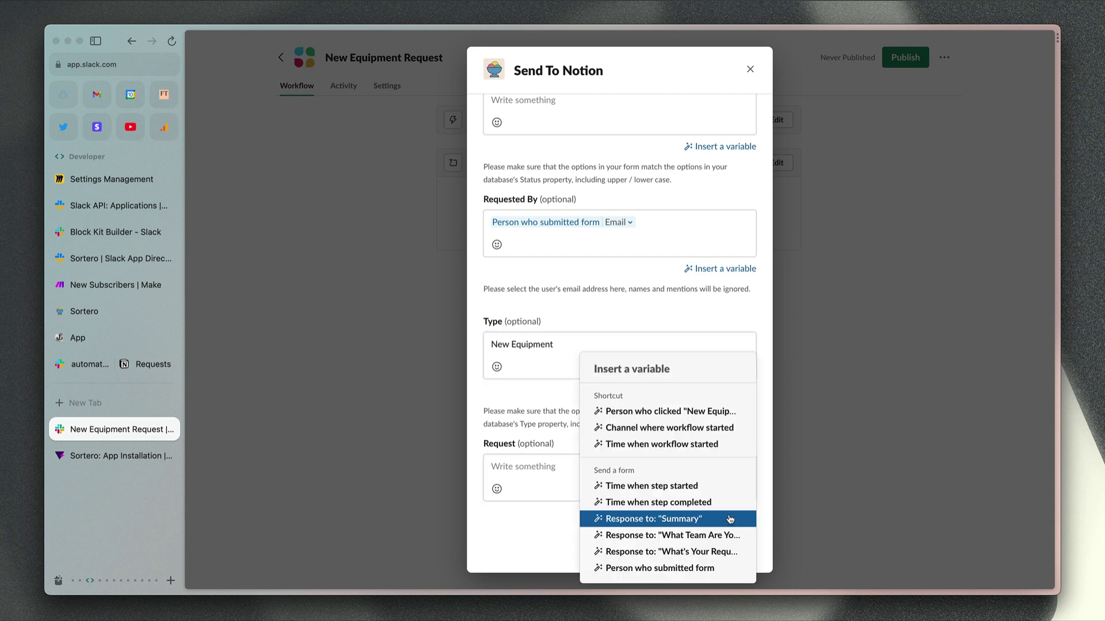
click(707, 553)
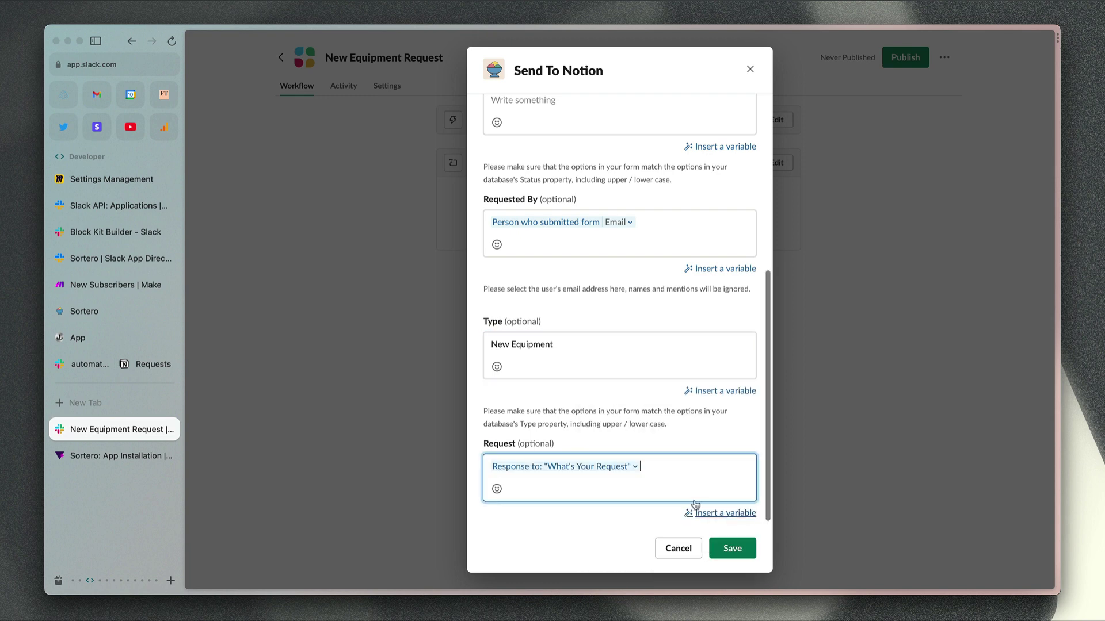
click(742, 551)
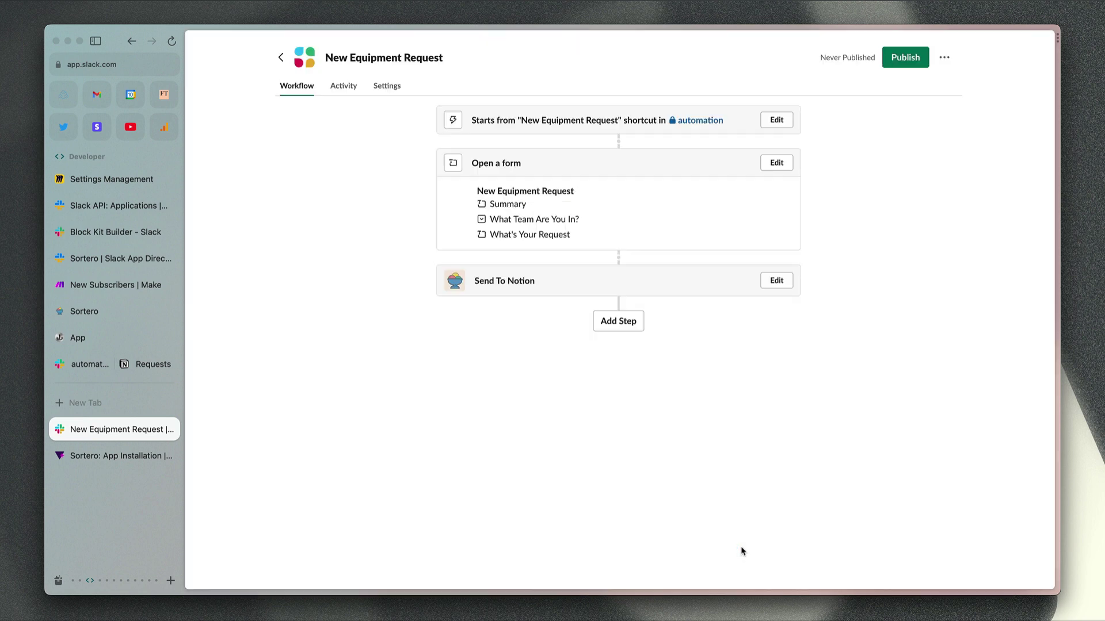
Publish the New Equipment Request workflow and switch to the split view of the automation channel and the Notion Requests database.
click(906, 60)
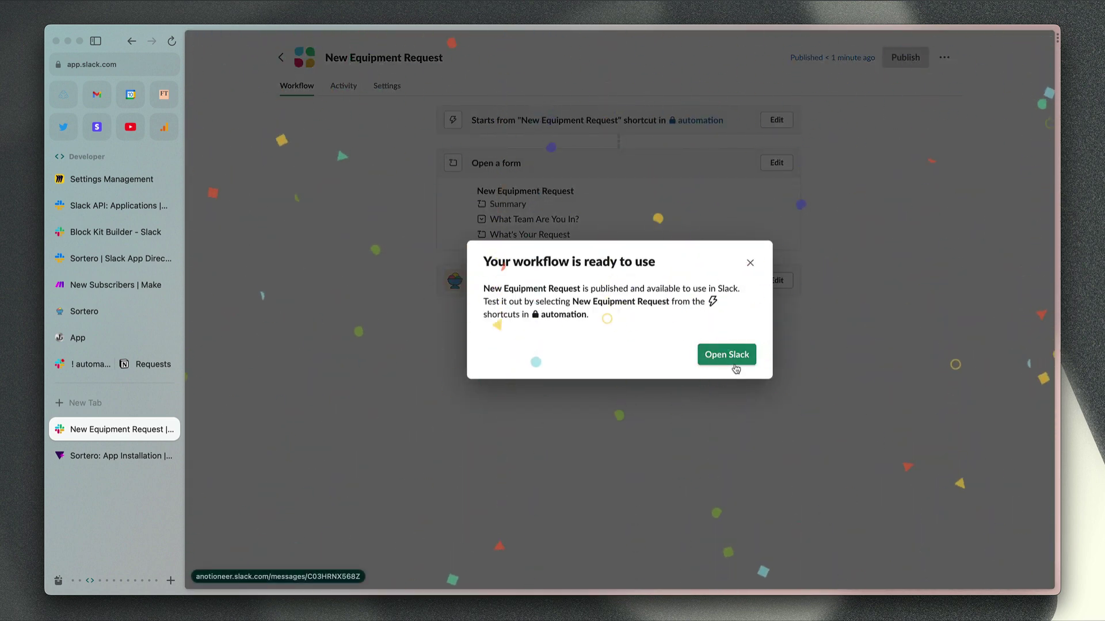
click(750, 263)
click(63, 365)
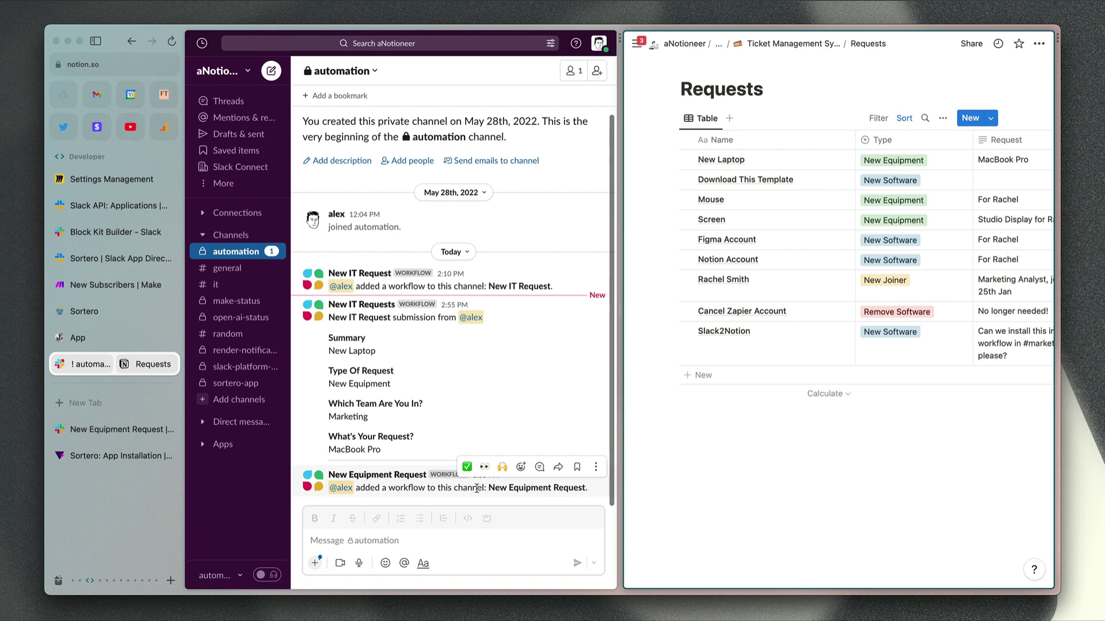
Find and run the New Equipment Request shortcut from the automation channel.
click(400, 538)
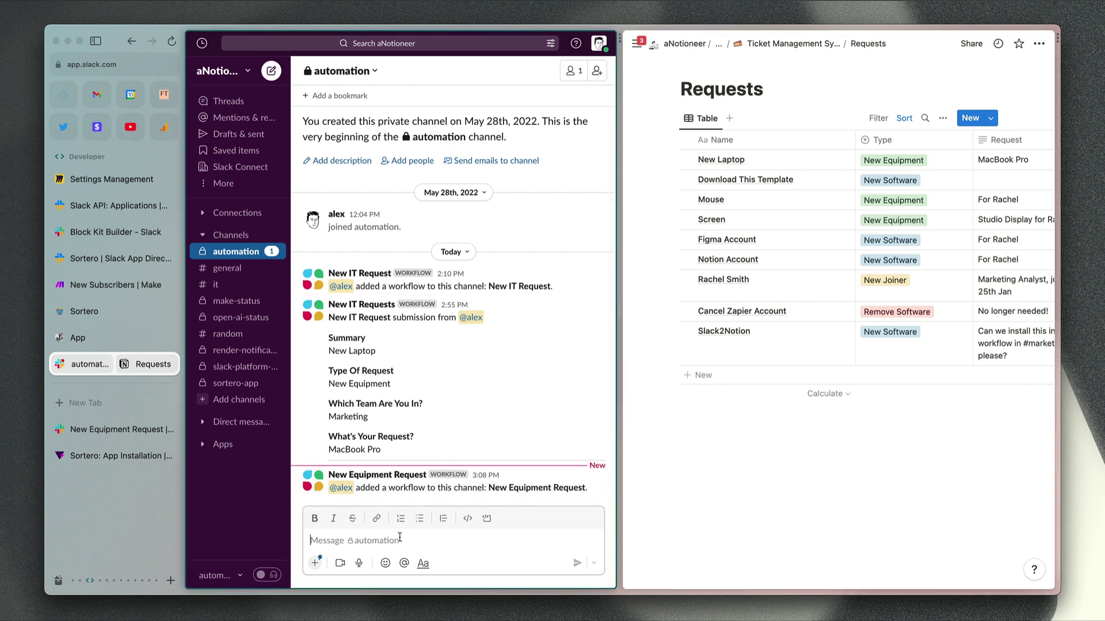
text(/new)
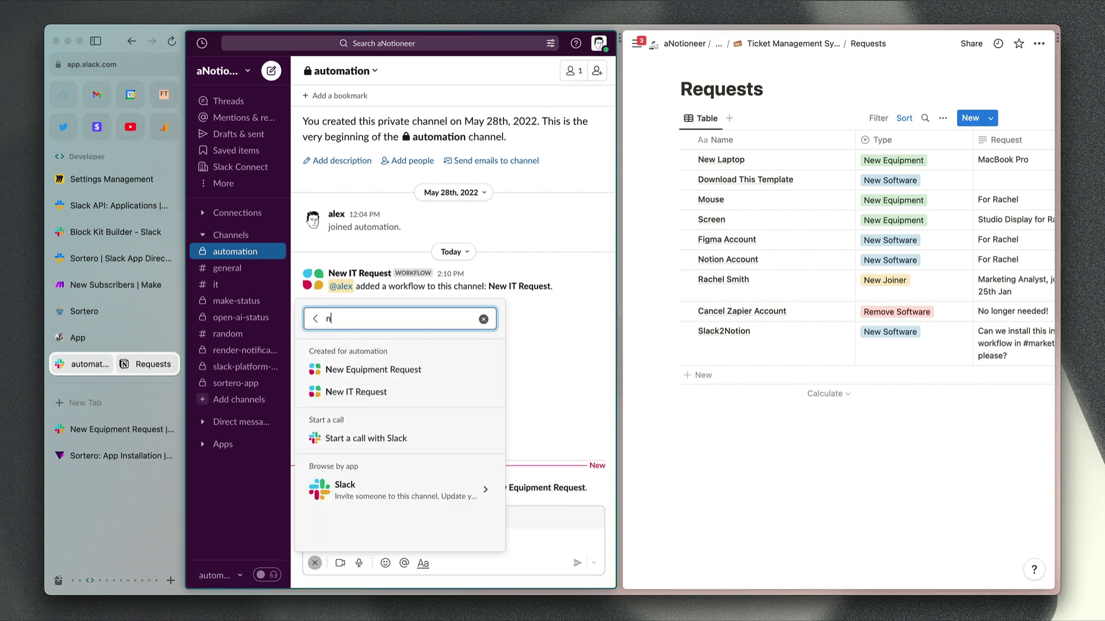
key(Down)
key(Return)
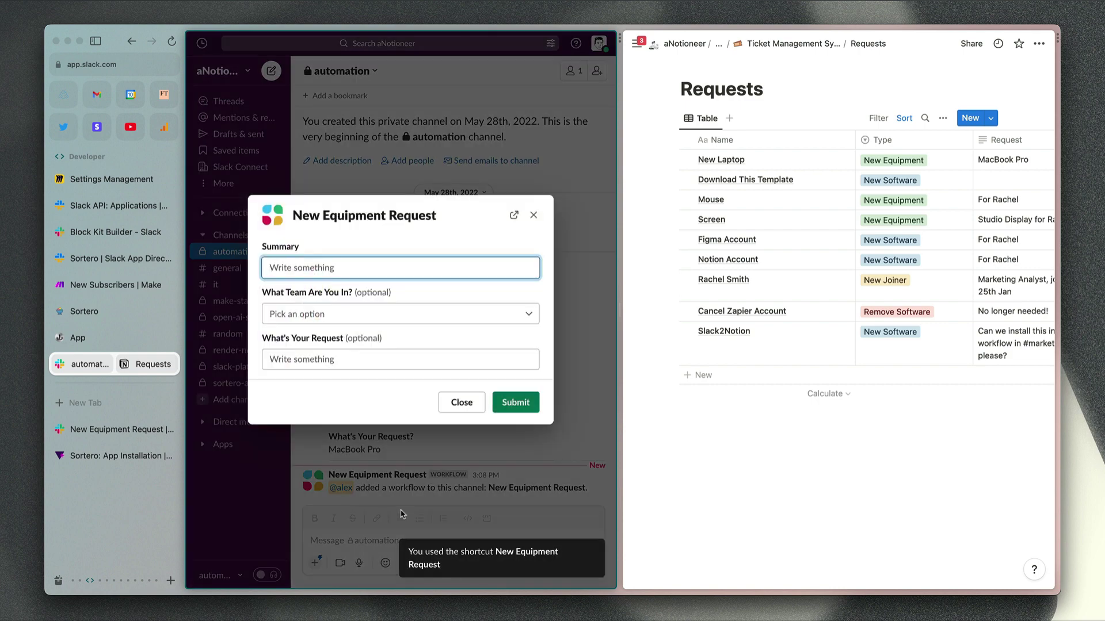
Submit the request form with summary New Mouse, team Marketing and request Standard.
text(New Mouse)
key(Tab)
key(Down)
key(Down)
key(Down)
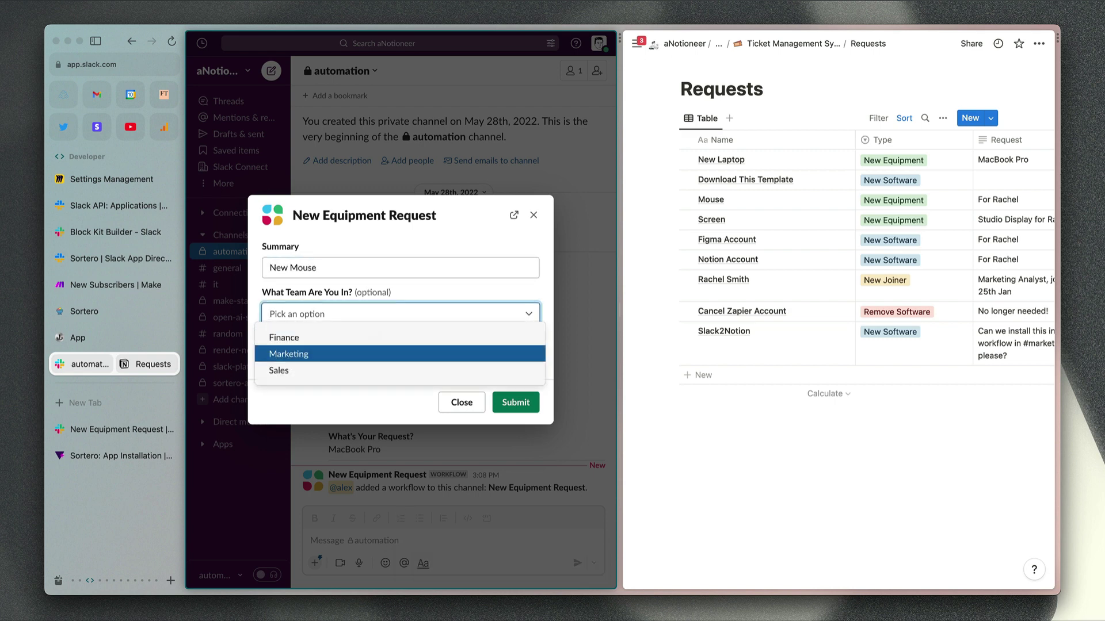
key(Return)
key(Tab)
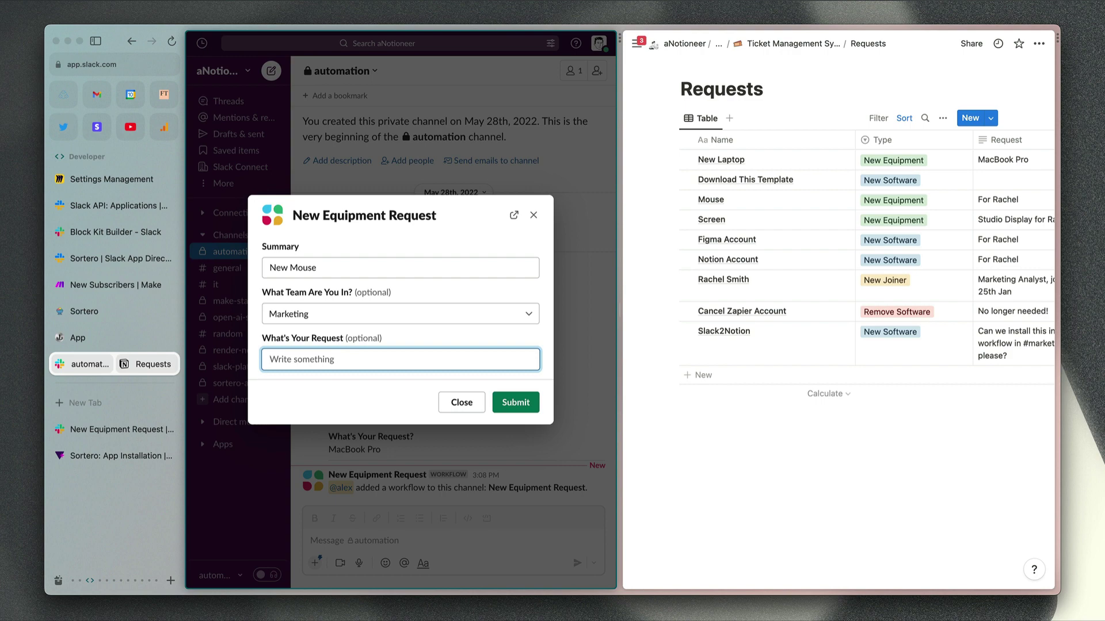
text(Standard)
key(Return)
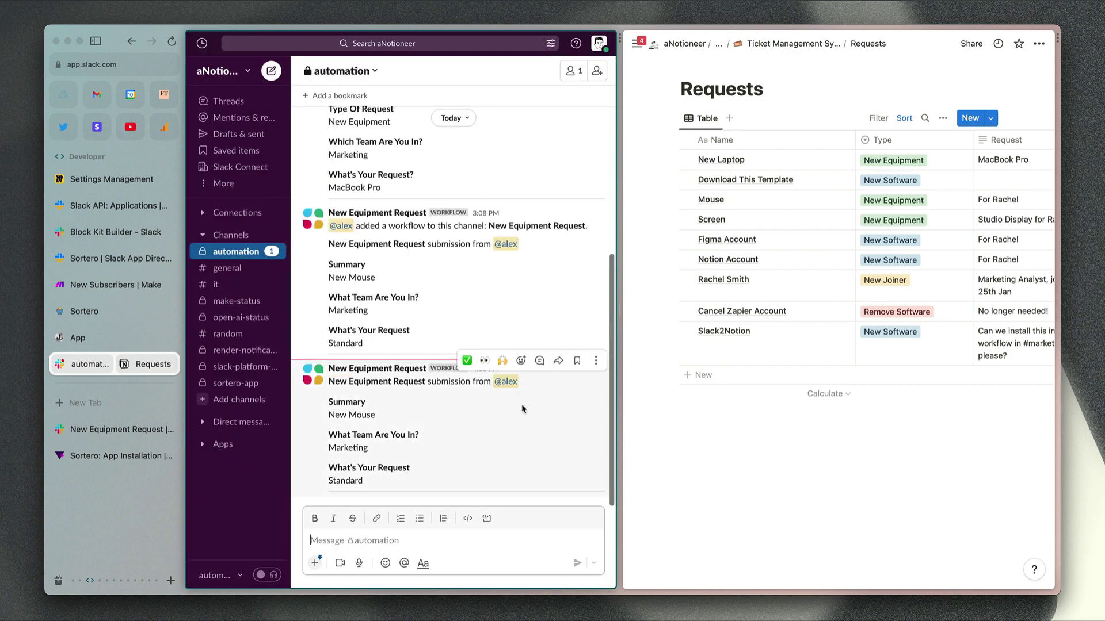